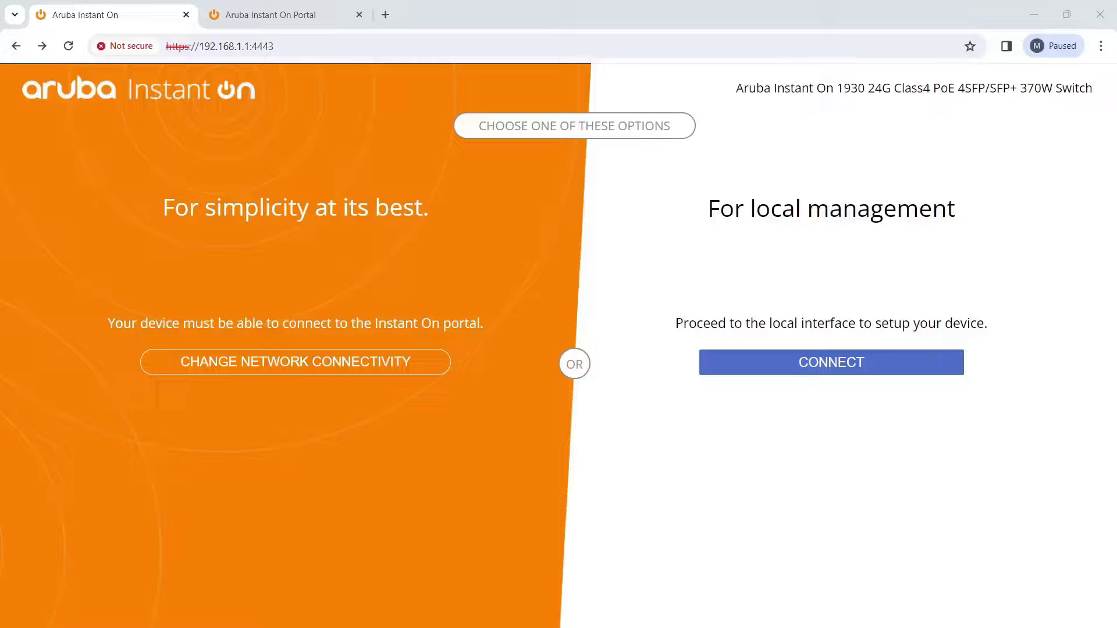
- In the switch's local management, switch IP addressing to Static with IP 10.15.1.2
{"action": "left_click", "coordinate": [723, 371]}
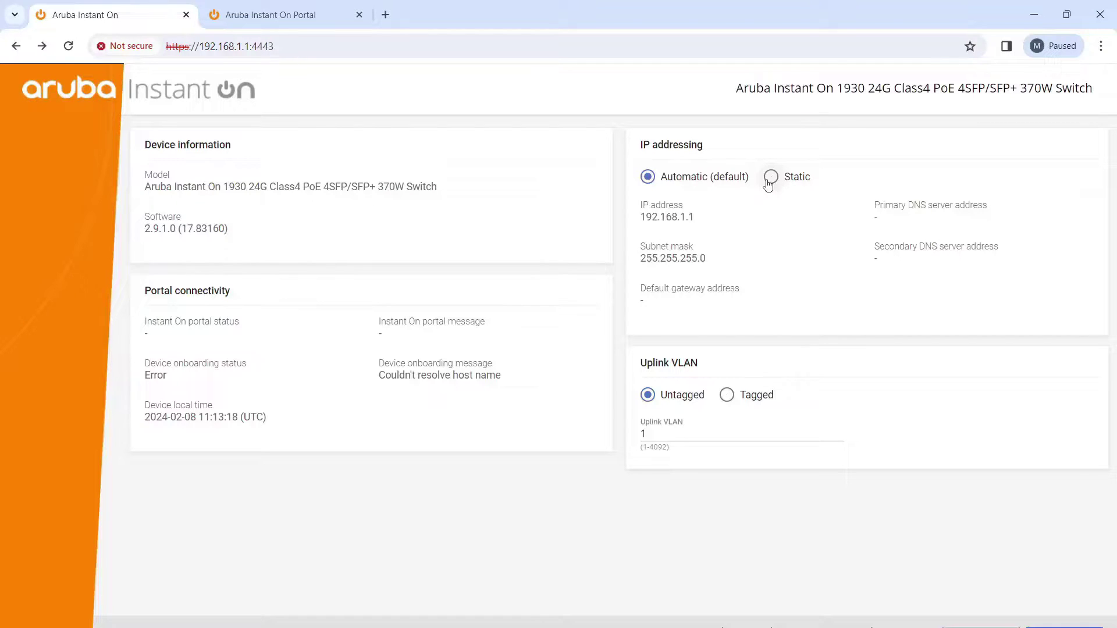
{"action": "left_click", "coordinate": [769, 178]}
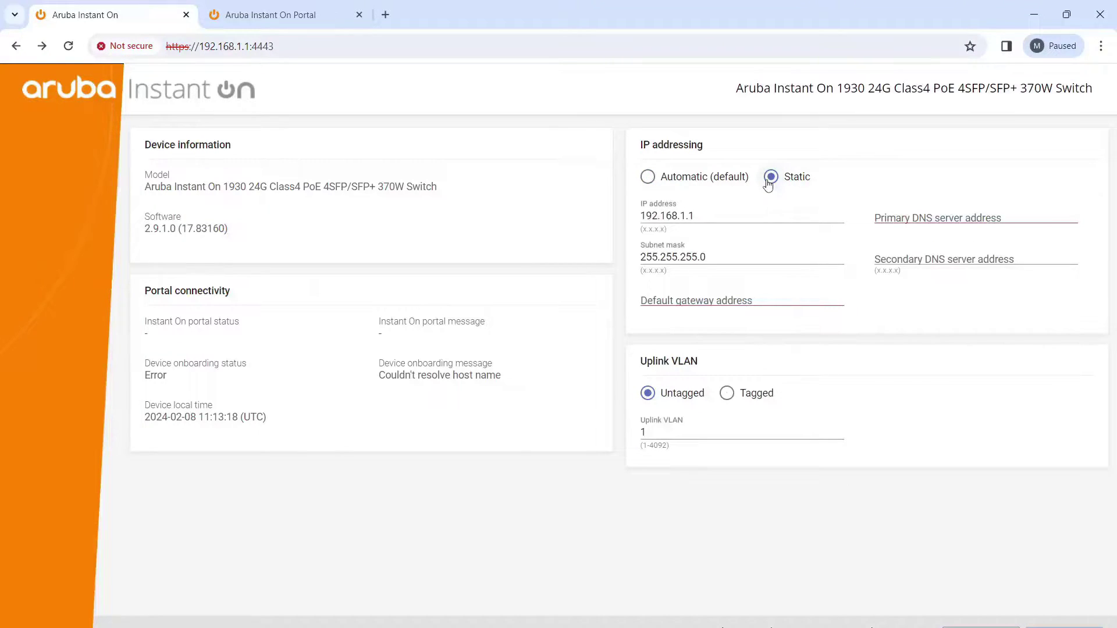
{"action": "left_click", "coordinate": [727, 218]}
{"action": "key", "text": "BackSpace"}
{"action": "key", "text": "BackSpace"}
{"action": "key", "text": "BackSpace"}
{"action": "key", "text": "BackSpace"}
{"action": "key", "text": "BackSpace"}
{"action": "key", "text": "BackSpace"}
{"action": "key", "text": "BackSpace"}
{"action": "key", "text": "BackSpace"}
{"action": "key", "text": "BackSpace"}
{"action": "key", "text": "BackSpace"}
{"action": "key", "text": "BackSpace"}
{"action": "type", "text": "1"}
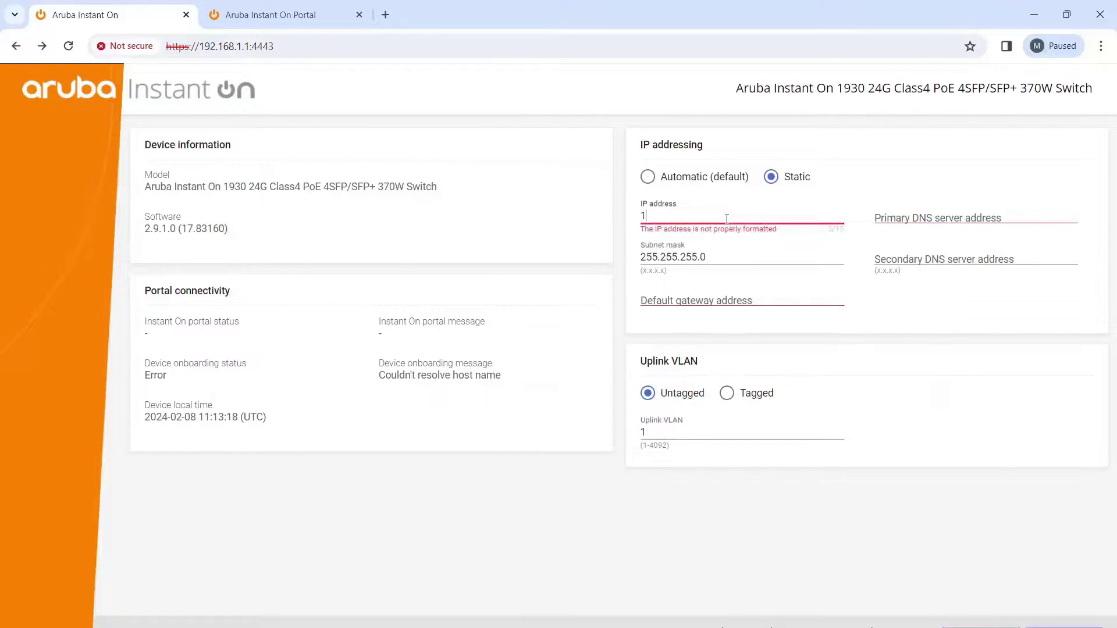
{"action": "type", "text": "0.15.1.2"}
{"action": "left_click", "coordinate": [696, 309]}
- Enter 10.15.1.1 as the default gateway
{"action": "left_click", "coordinate": [696, 309]}
{"action": "type", "text": "19"}
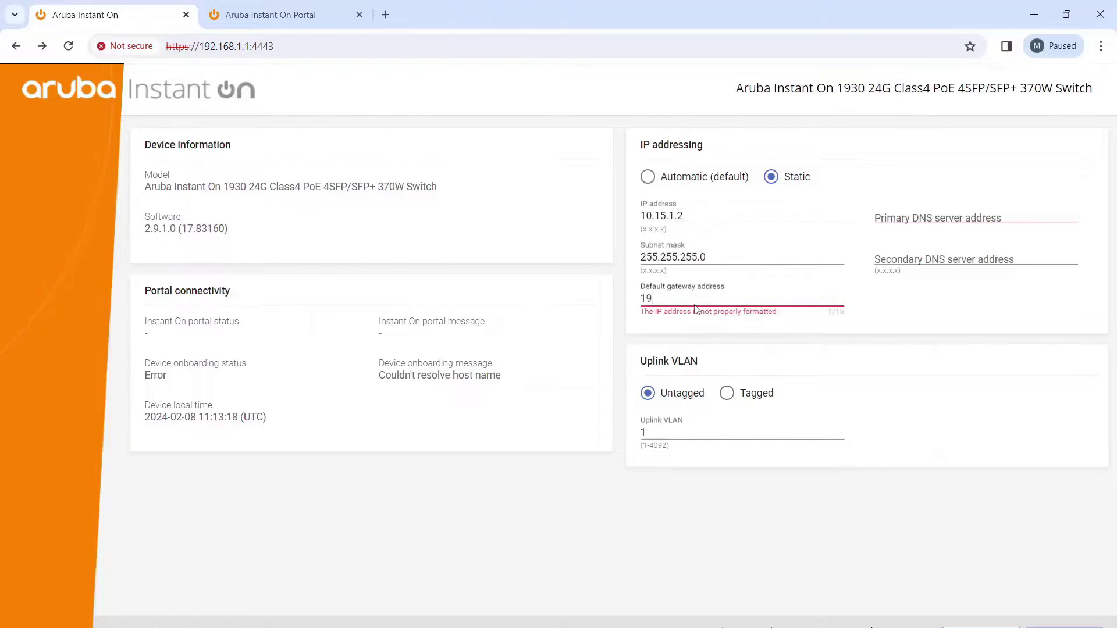
{"action": "key", "text": "BackSpace"}
{"action": "type", "text": "0.15.1.1"}
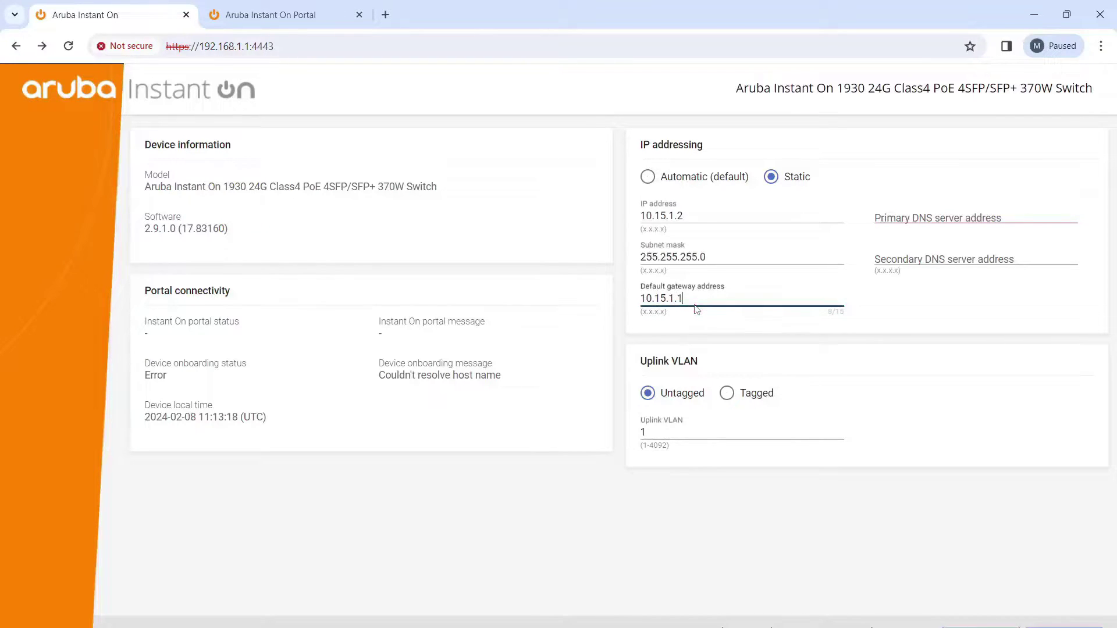
{"action": "left_click", "coordinate": [914, 214]}
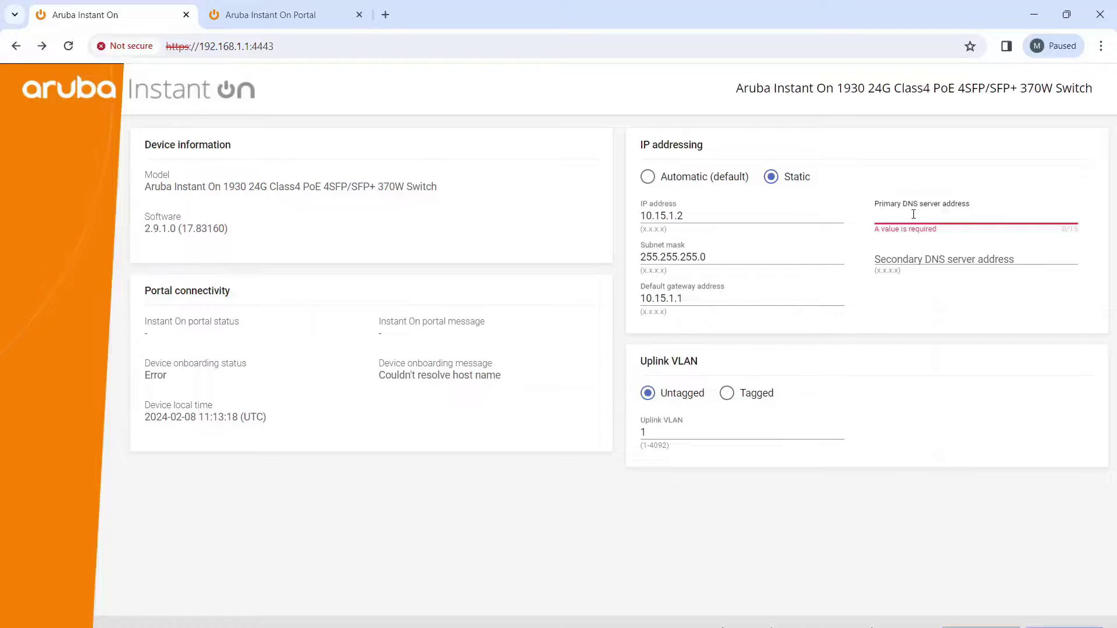
- Enter 9.9.9.9 as the primary DNS server and apply the static addressing settings
{"action": "type", "text": "9.9.9.9"}
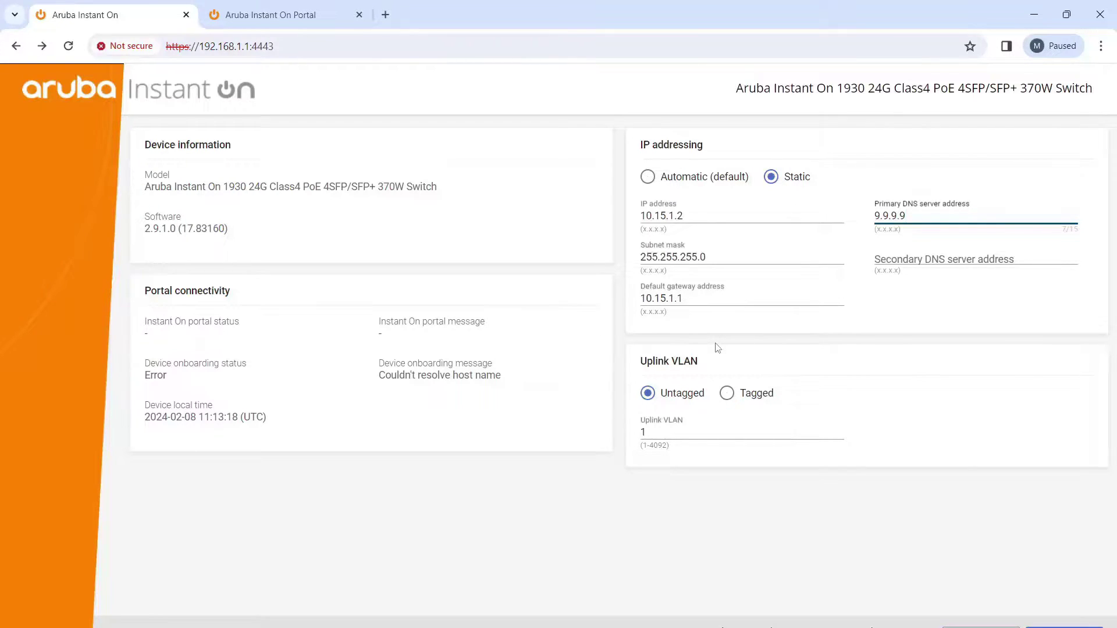
{"action": "left_click", "coordinate": [1063, 626]}
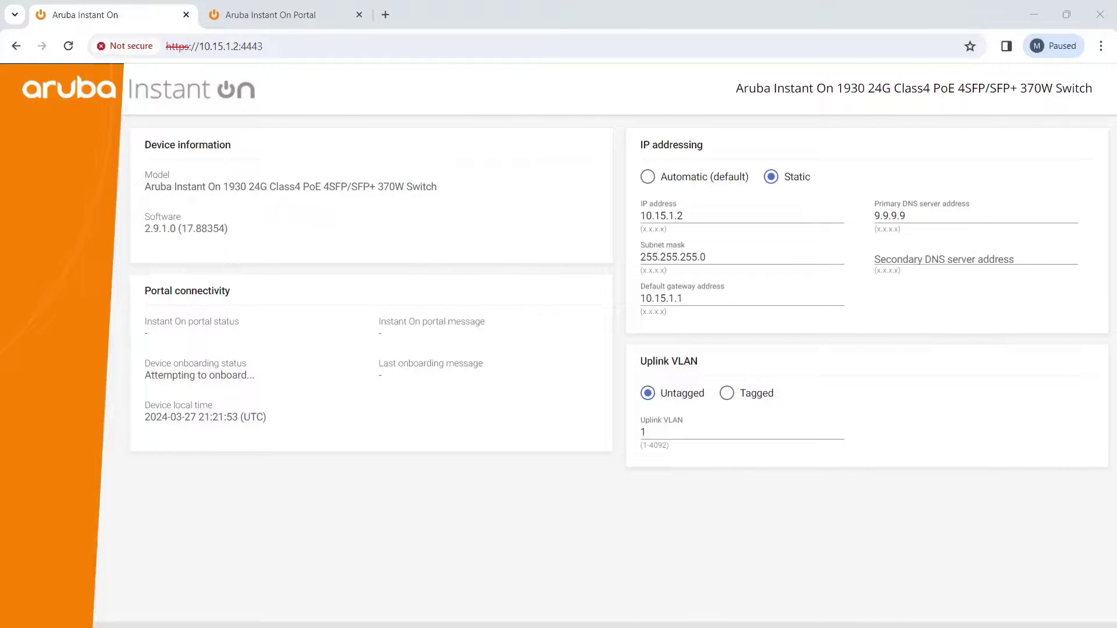
{"action": "left_click", "coordinate": [768, 618]}
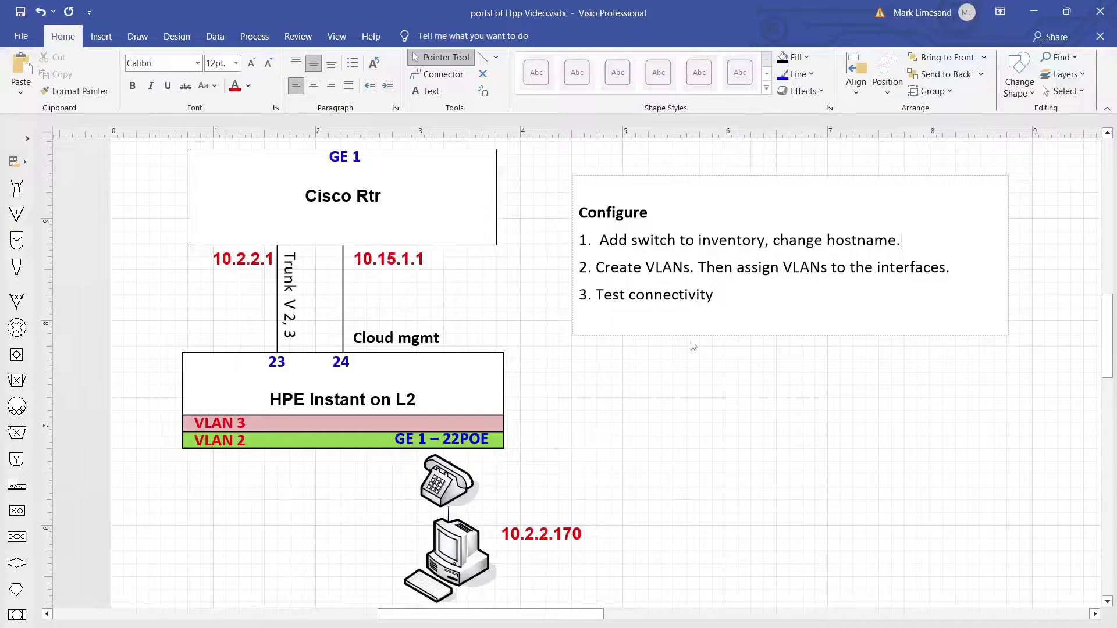
{"action": "mouse_move", "coordinate": [547, 624]}
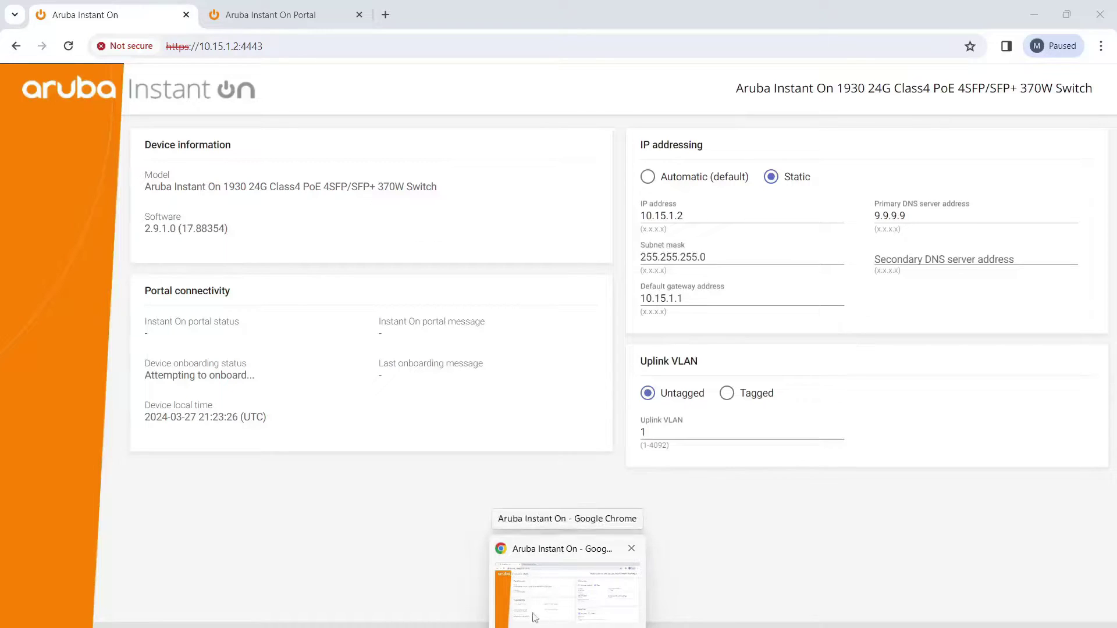
{"action": "left_click", "coordinate": [547, 621]}
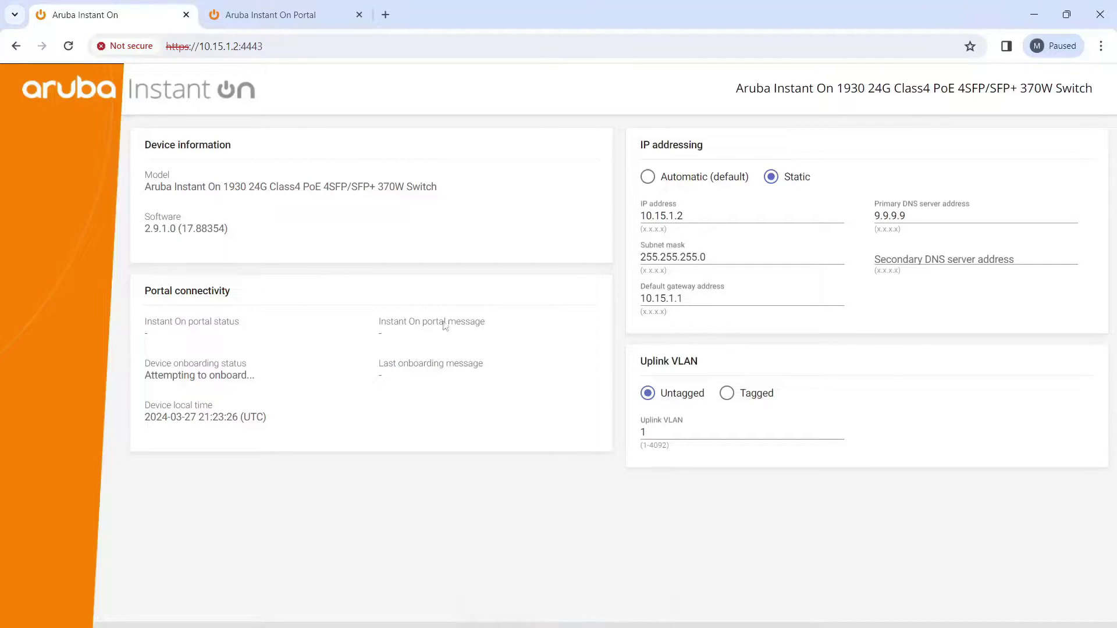
{"action": "left_click", "coordinate": [253, 17]}
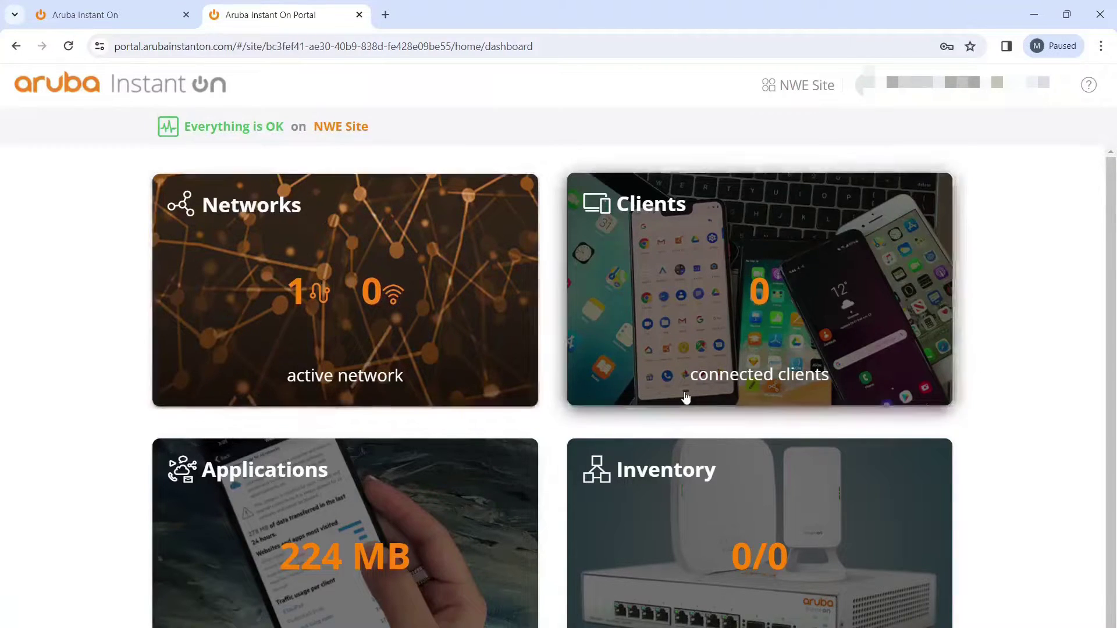
{"action": "left_click", "coordinate": [703, 485]}
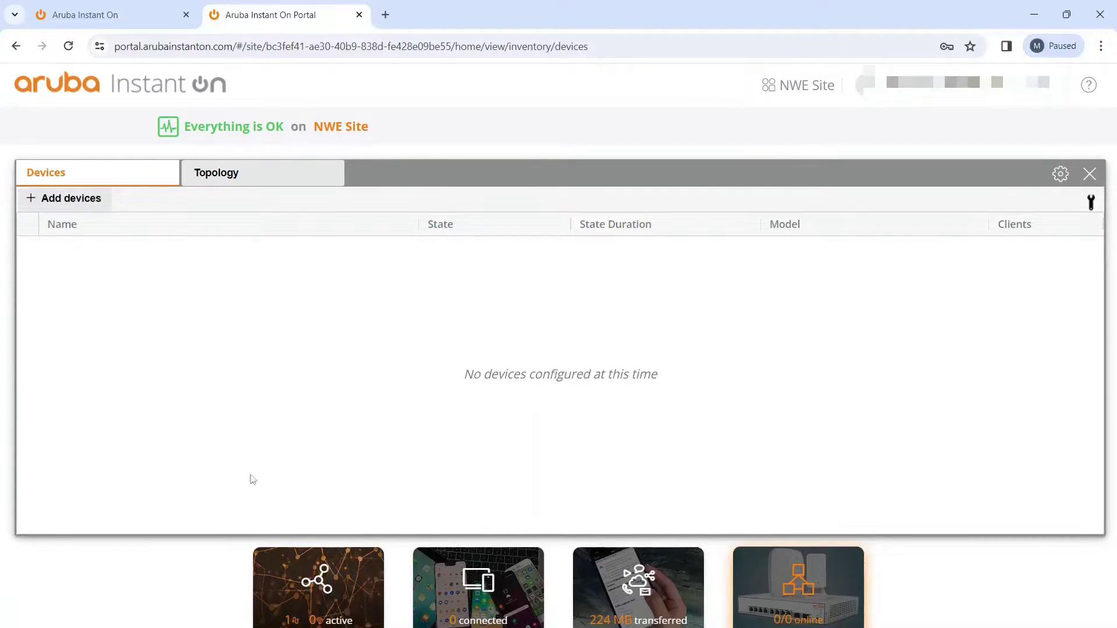
- Find the 1930 24G PoE switch by its pasted serial number and accept adding it to NWE Site
{"action": "left_click", "coordinate": [640, 588]}
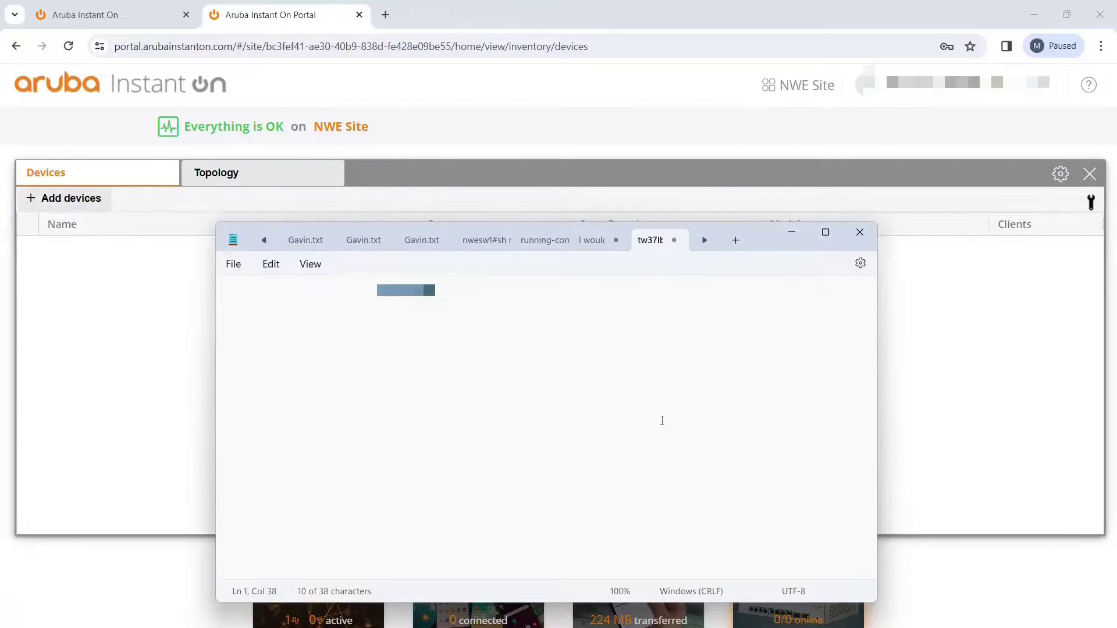
{"action": "left_click", "coordinate": [780, 234]}
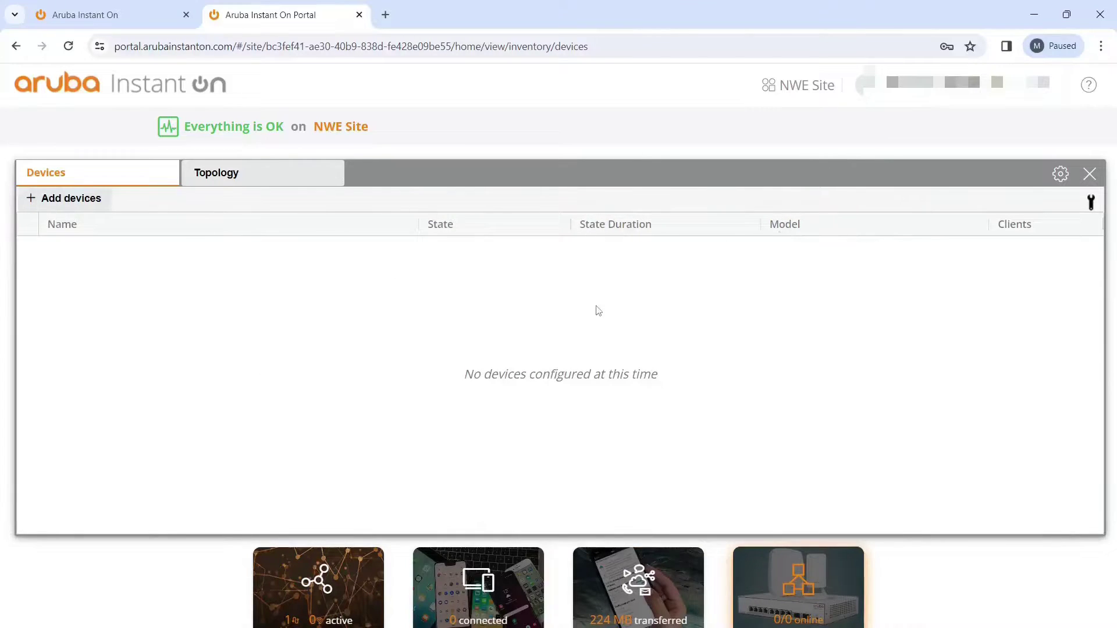
{"action": "left_click", "coordinate": [40, 199]}
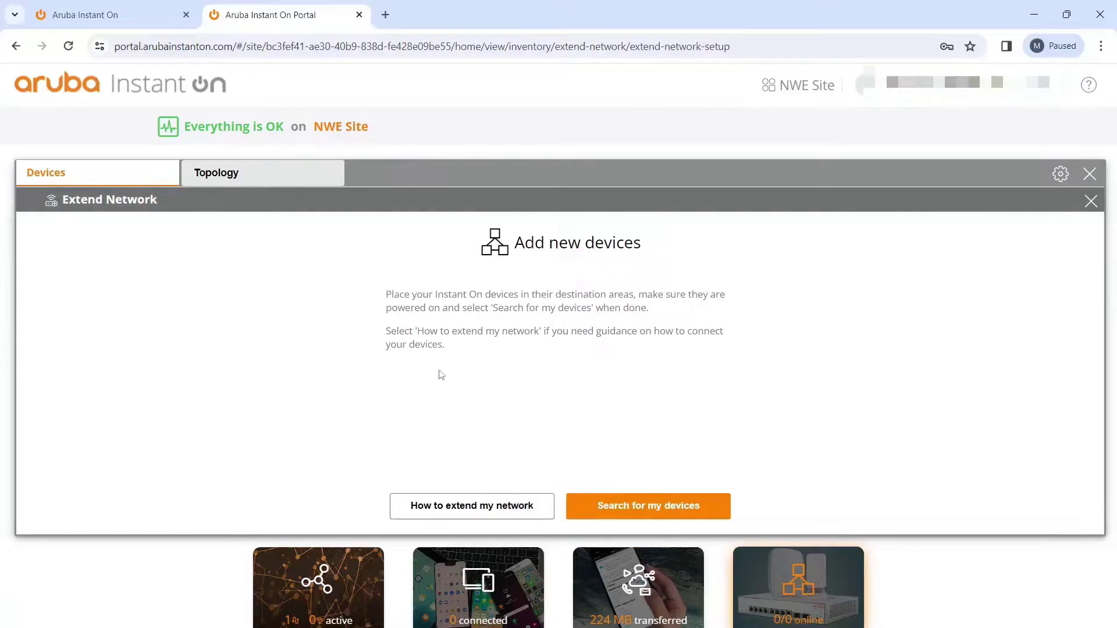
{"action": "left_click", "coordinate": [622, 514]}
{"action": "left_click", "coordinate": [434, 345]}
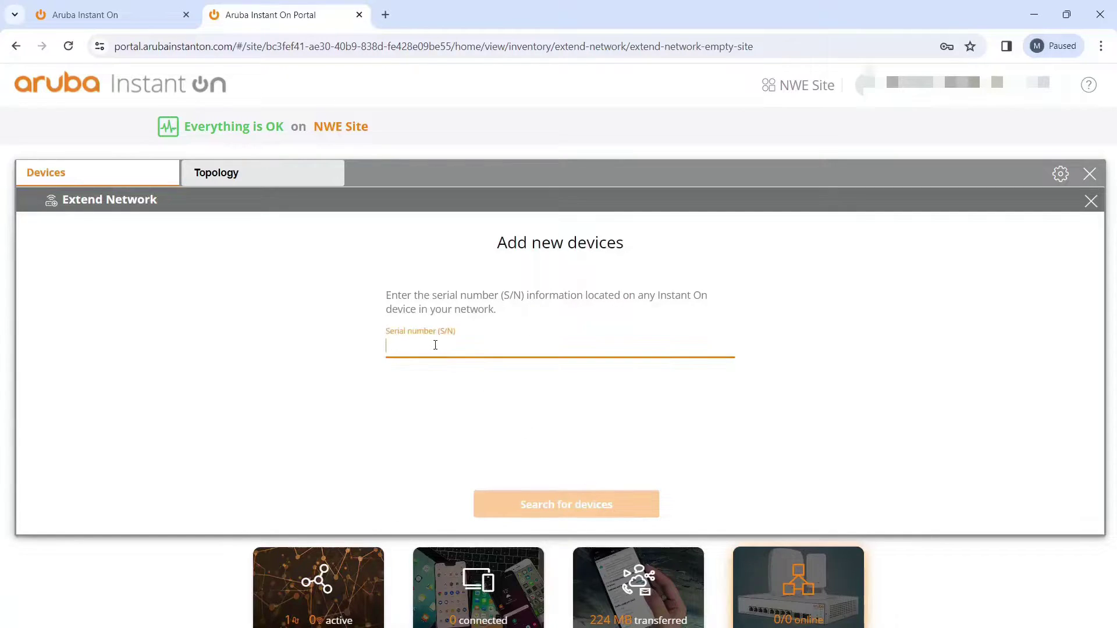
{"action": "key", "text": "ctrl+v"}
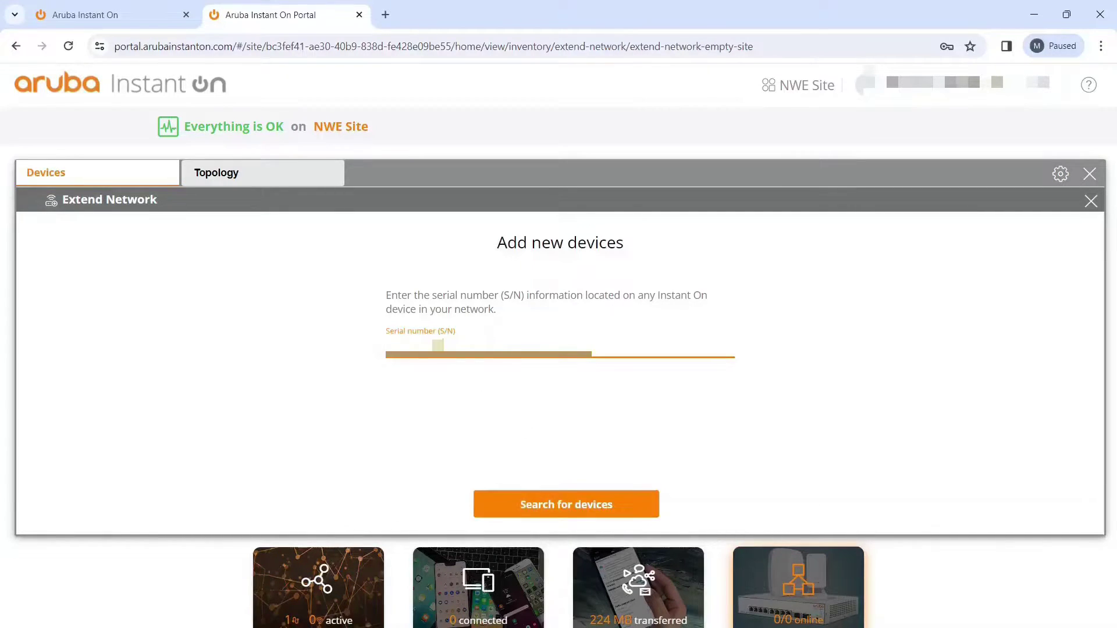
{"action": "left_click", "coordinate": [582, 511]}
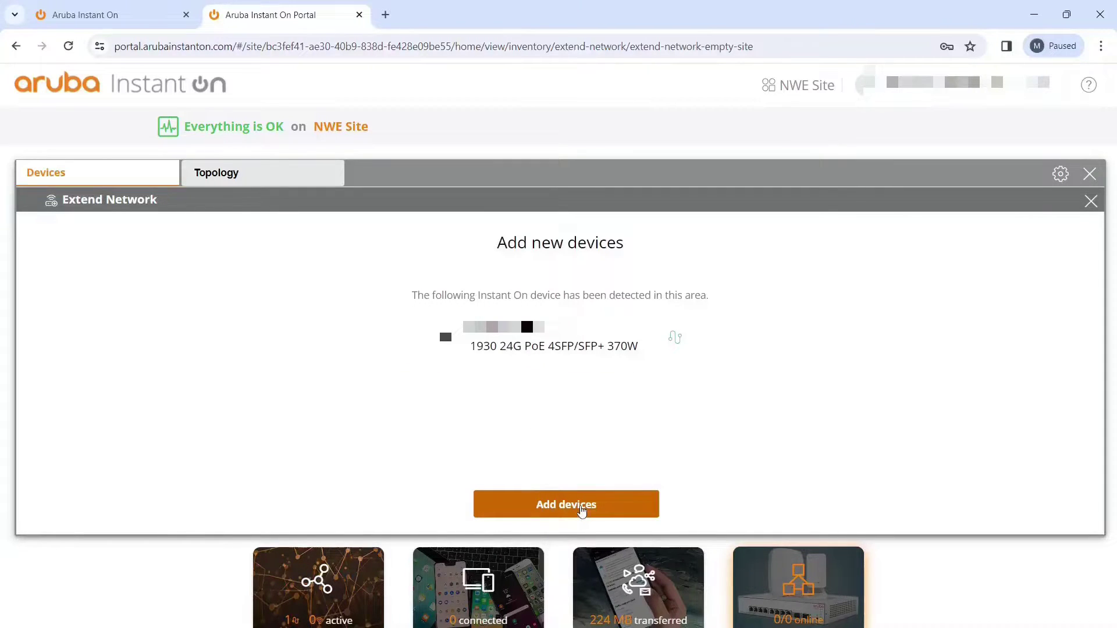
{"action": "left_click", "coordinate": [581, 506]}
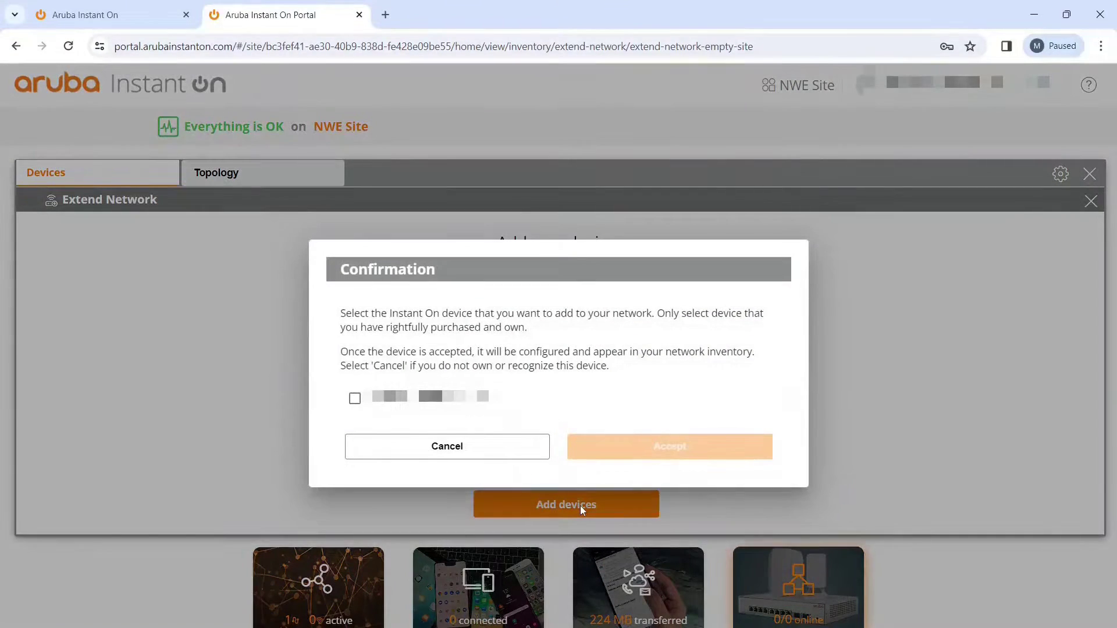
{"action": "left_click", "coordinate": [354, 398]}
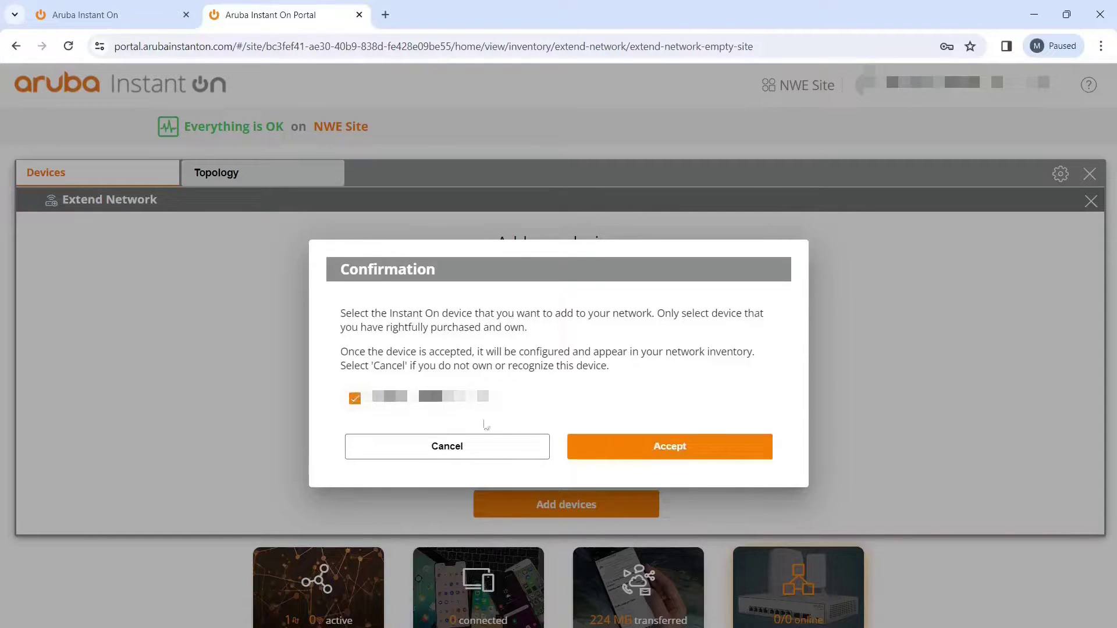
{"action": "left_click", "coordinate": [615, 455]}
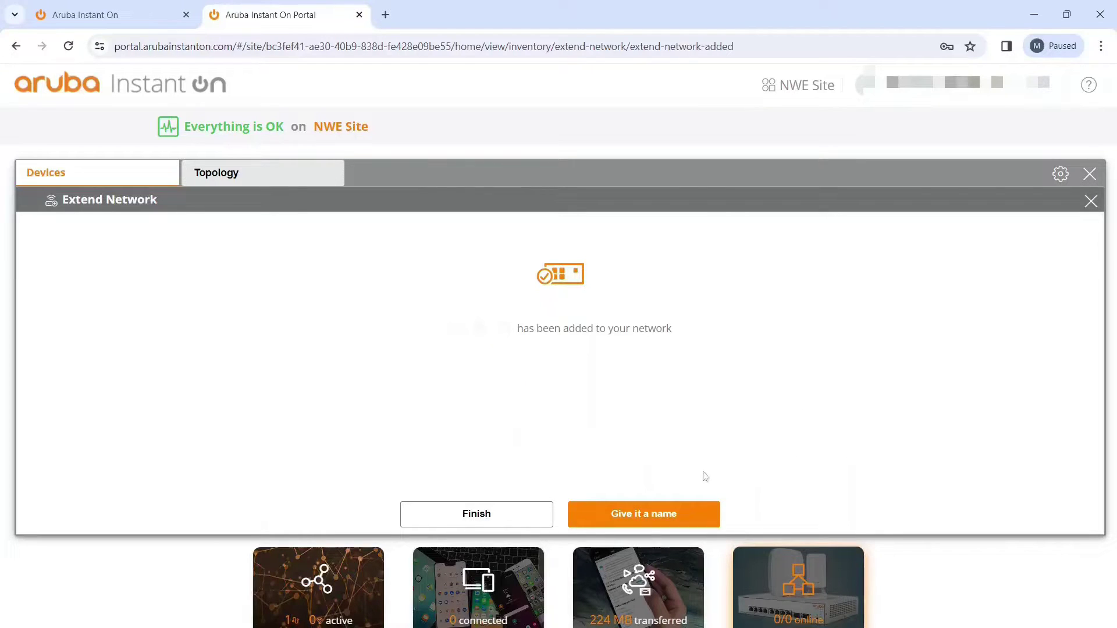
- Rename the new switch to 'switch 1', save it, and close the device panel
{"action": "left_click", "coordinate": [650, 514]}
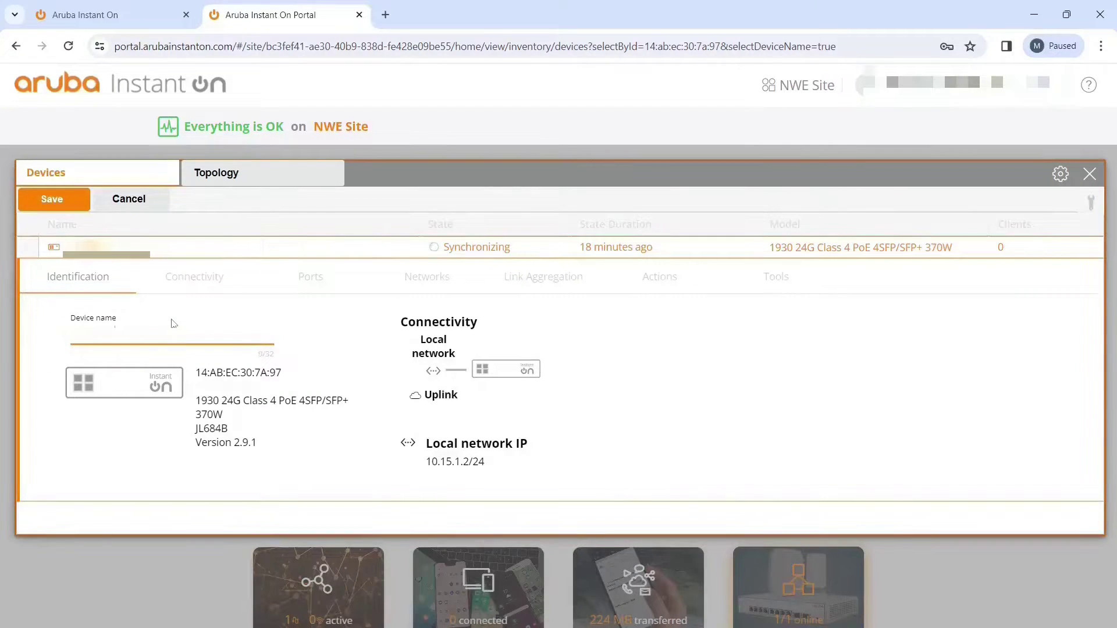
{"action": "key", "text": "ctrl+a"}
{"action": "key", "text": "BackSpace"}
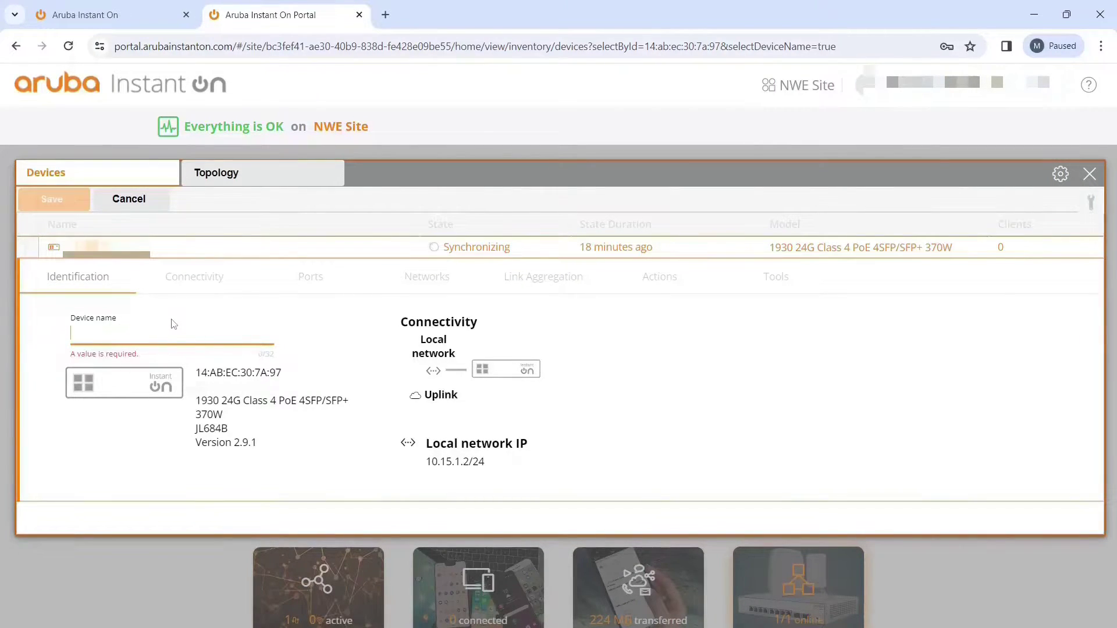
{"action": "type", "text": "S"}
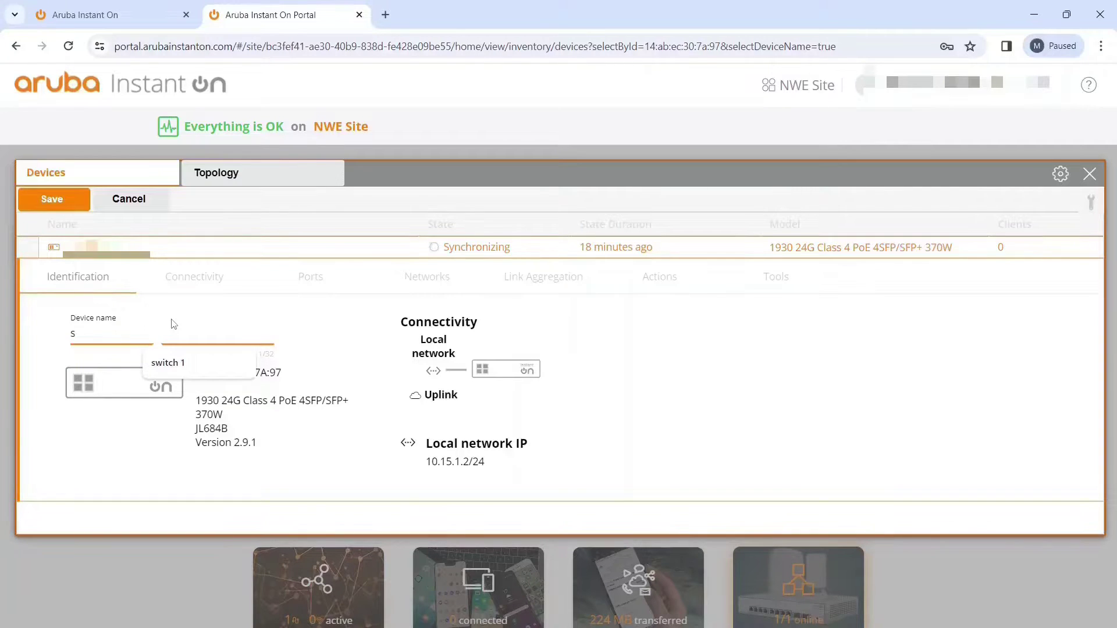
{"action": "left_click", "coordinate": [175, 364]}
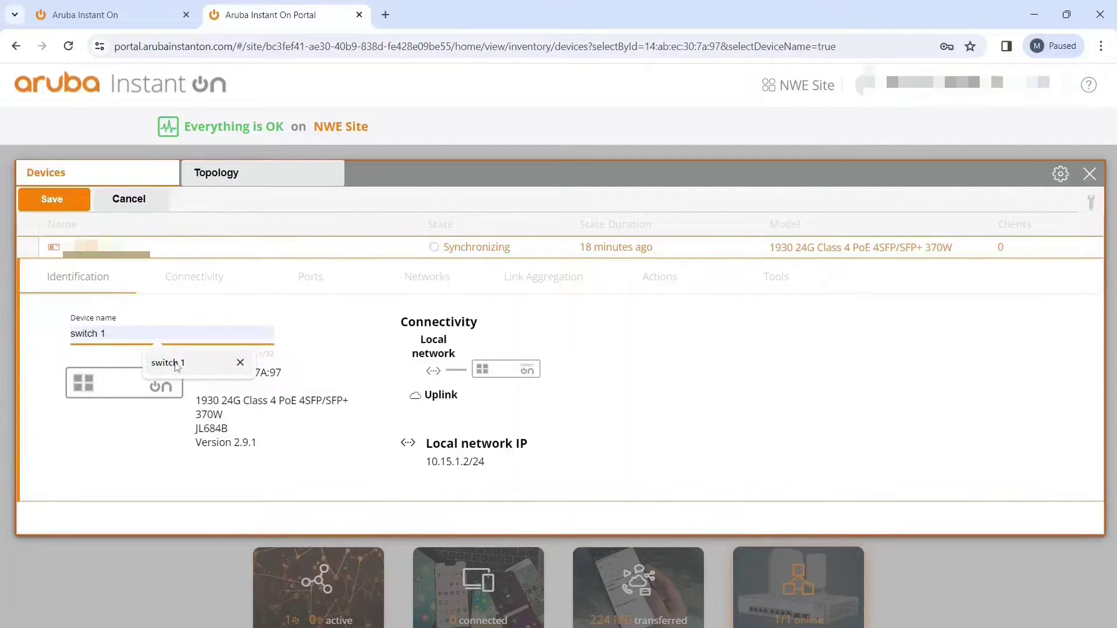
{"action": "left_click", "coordinate": [176, 365]}
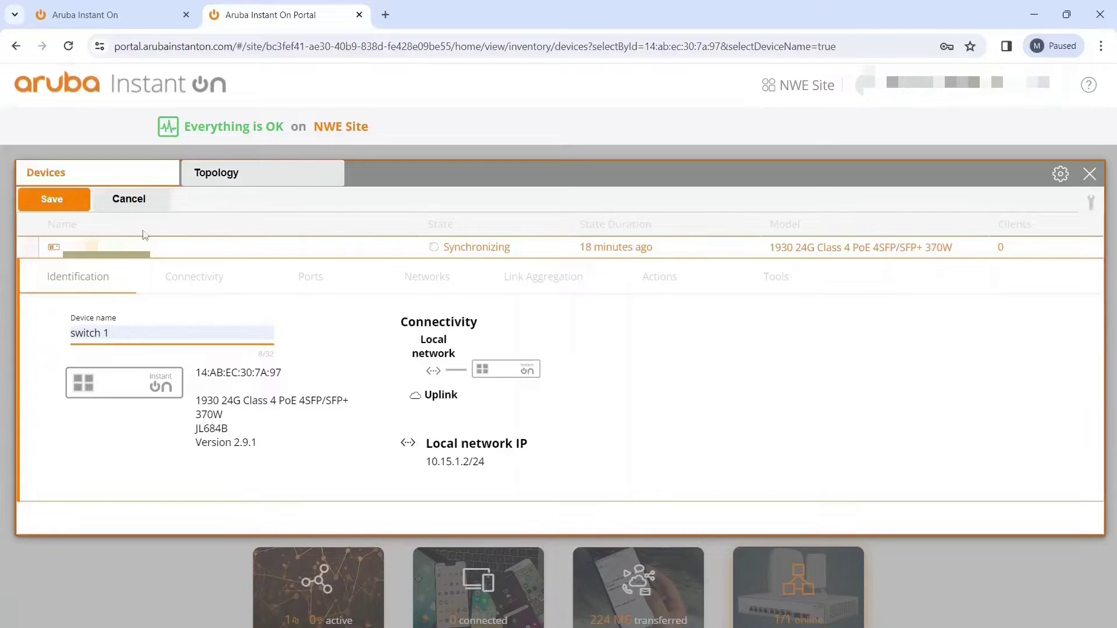
{"action": "left_click", "coordinate": [72, 208]}
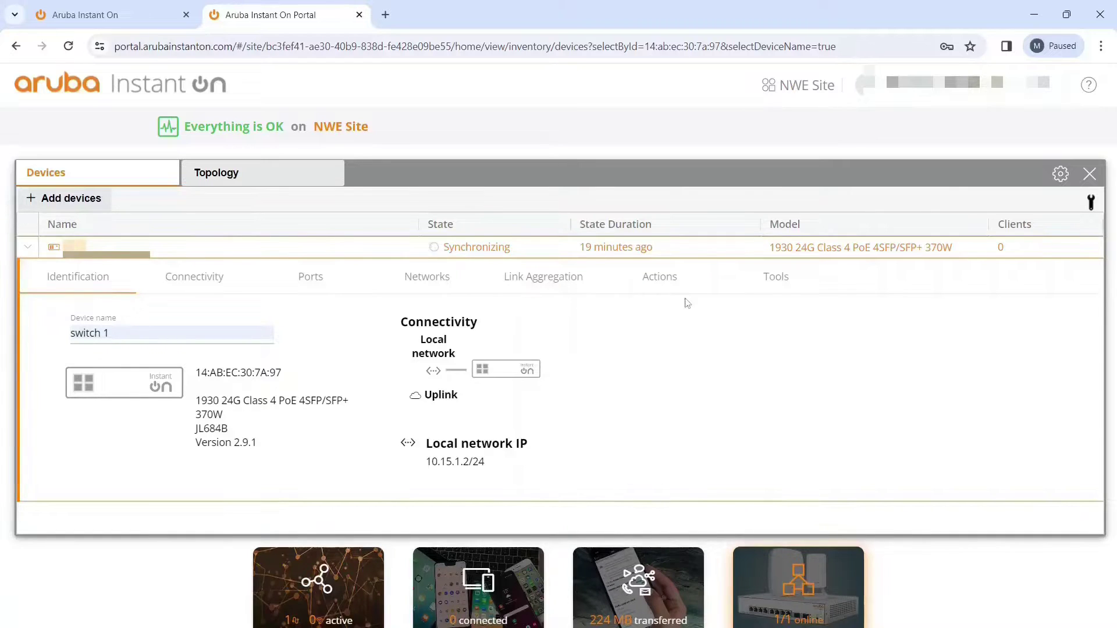
{"action": "left_click", "coordinate": [1088, 176]}
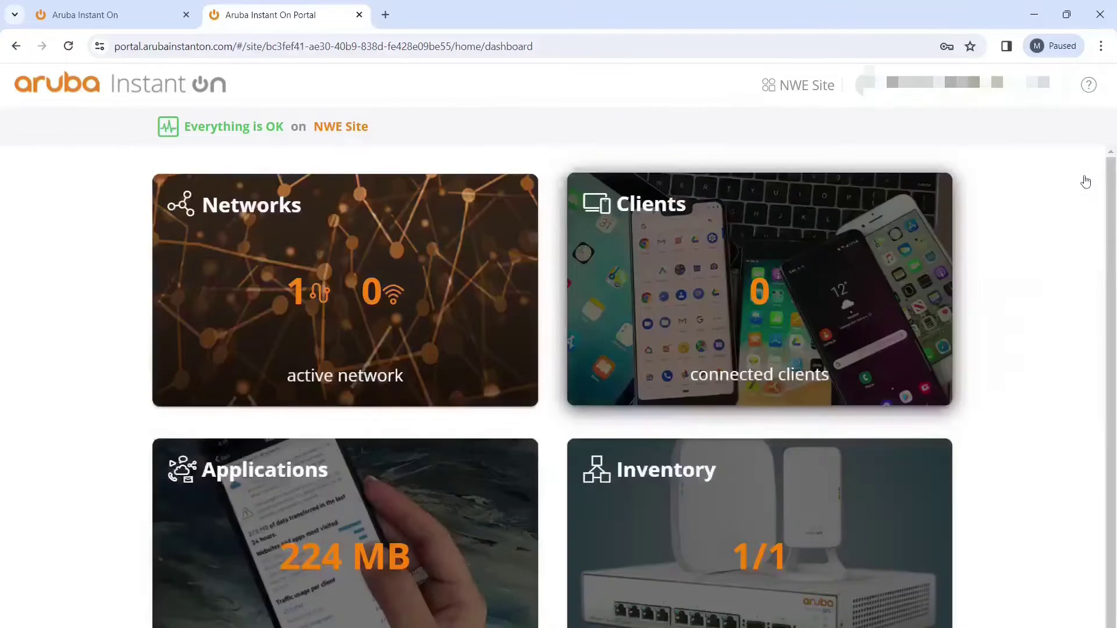
- Open the Networks list, check the NWE employee network's details, and begin adding a network
{"action": "left_click", "coordinate": [428, 378]}
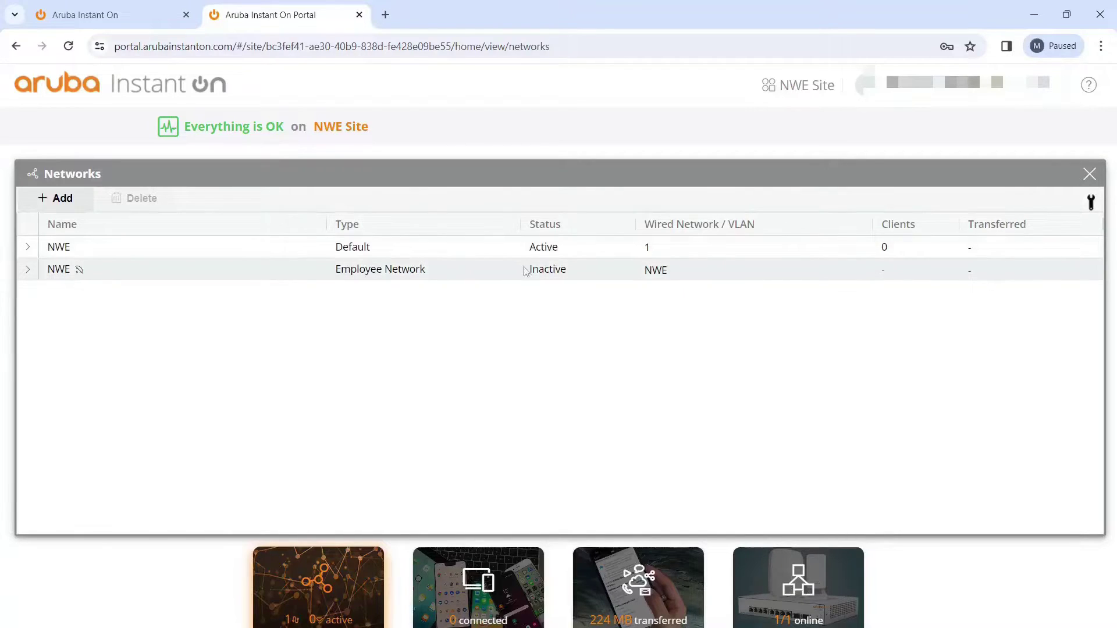
{"action": "left_click", "coordinate": [28, 270]}
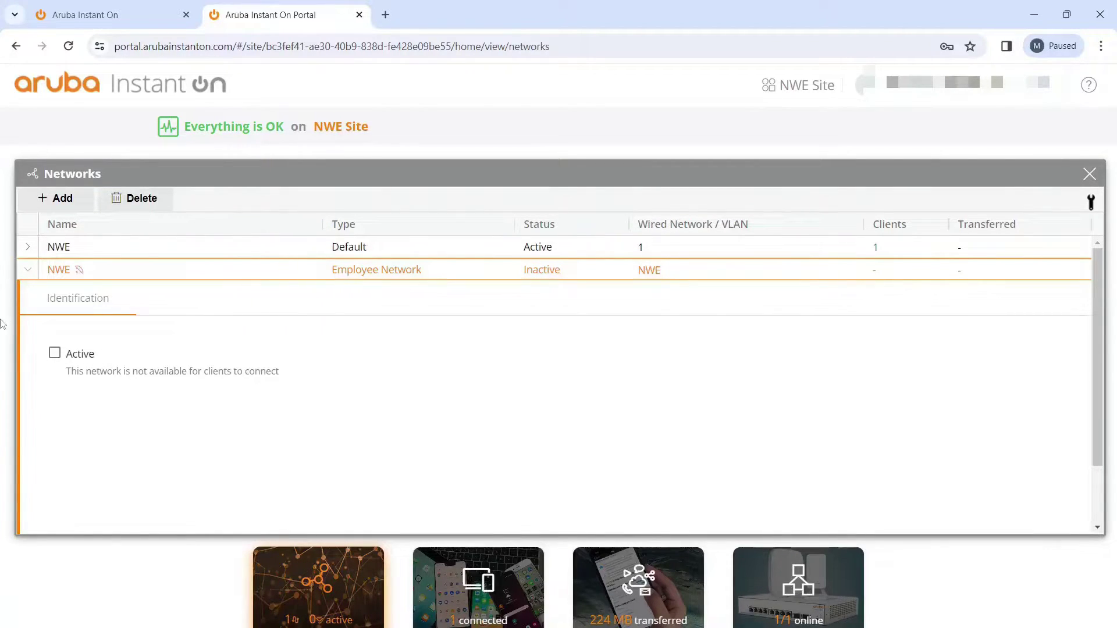
{"action": "left_click", "coordinate": [26, 272]}
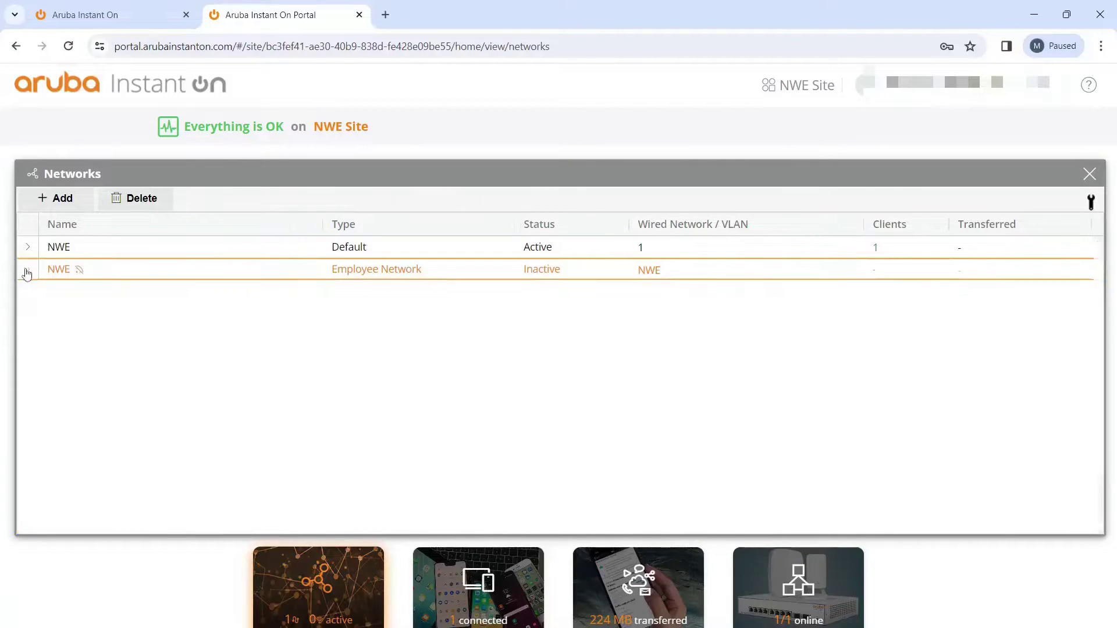
{"action": "left_click", "coordinate": [59, 199]}
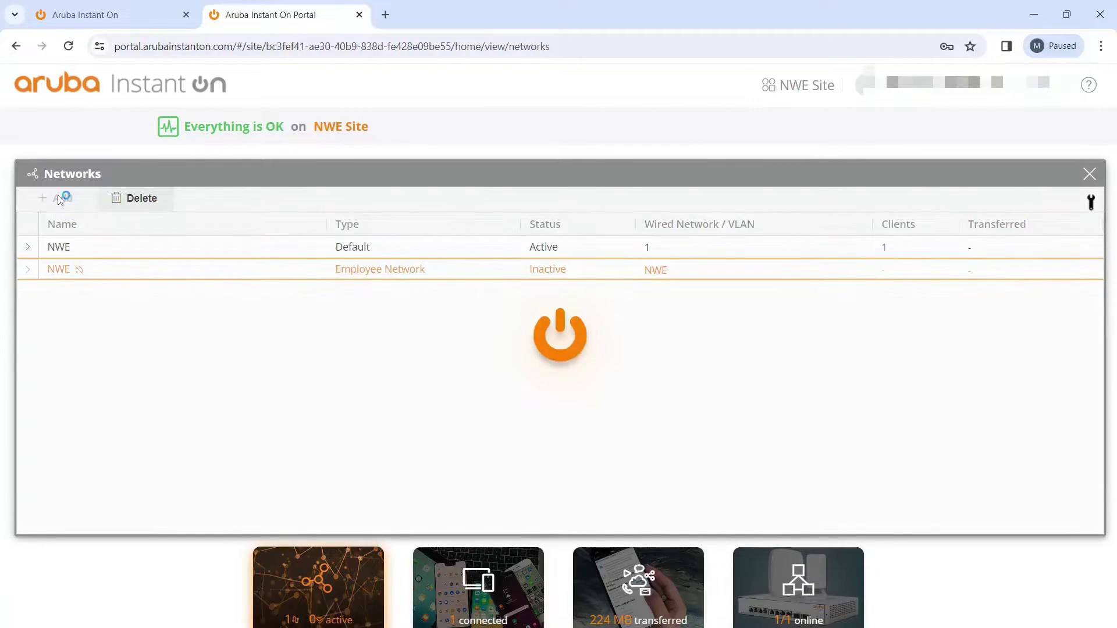
- Name the new wired network 'data', give it VLAN 3, and save it
{"action": "left_click", "coordinate": [107, 417]}
{"action": "left_click", "coordinate": [144, 444]}
{"action": "left_click", "coordinate": [84, 476]}
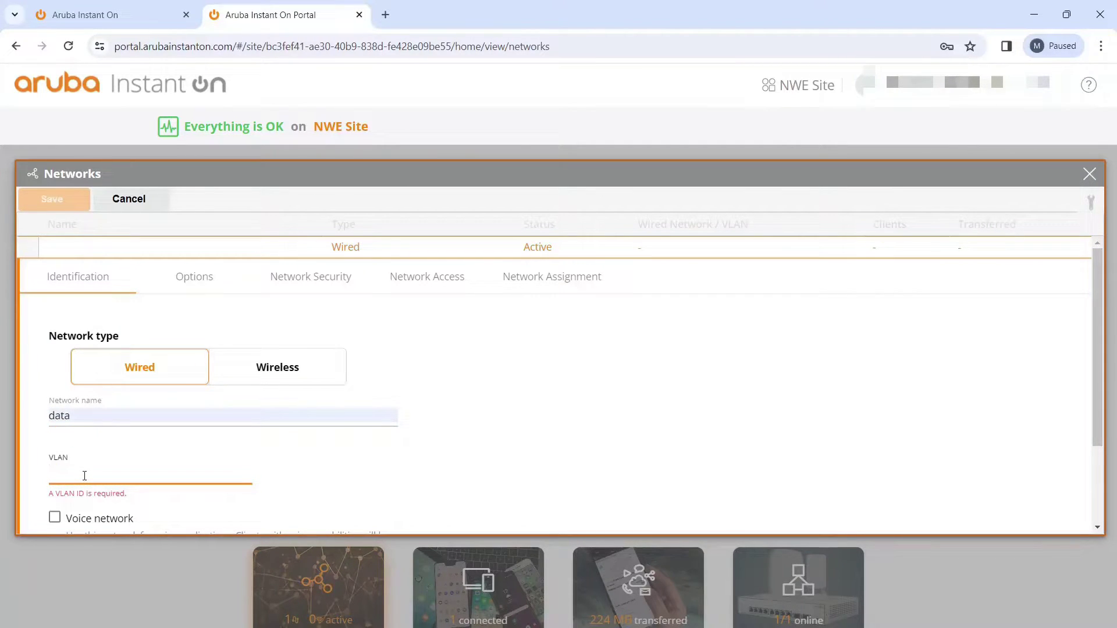
{"action": "type", "text": "3"}
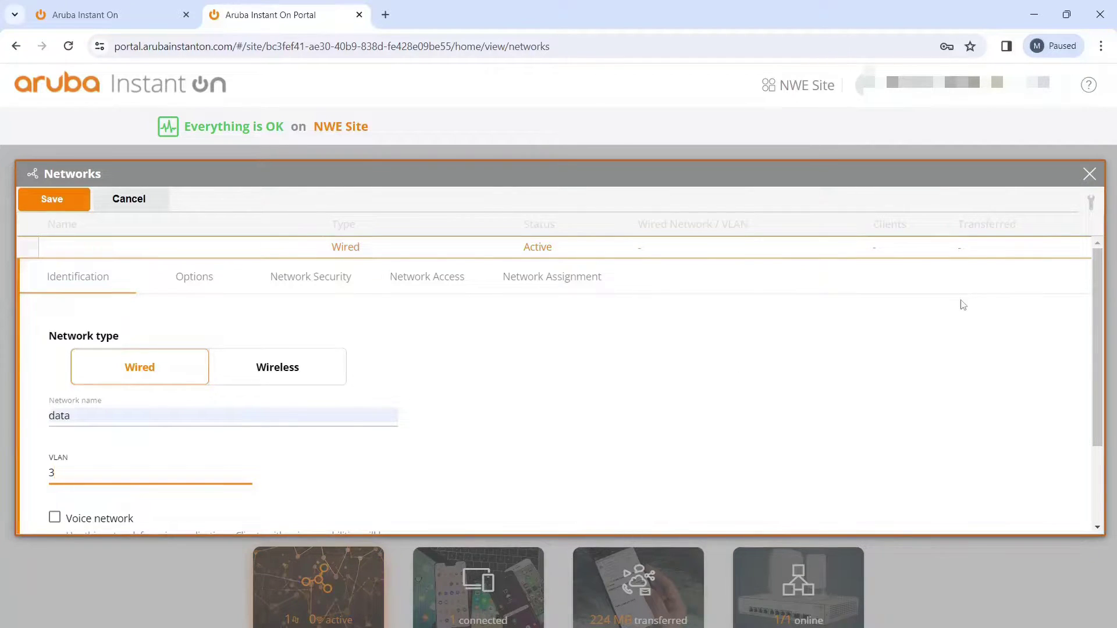
{"action": "left_click", "coordinate": [65, 198]}
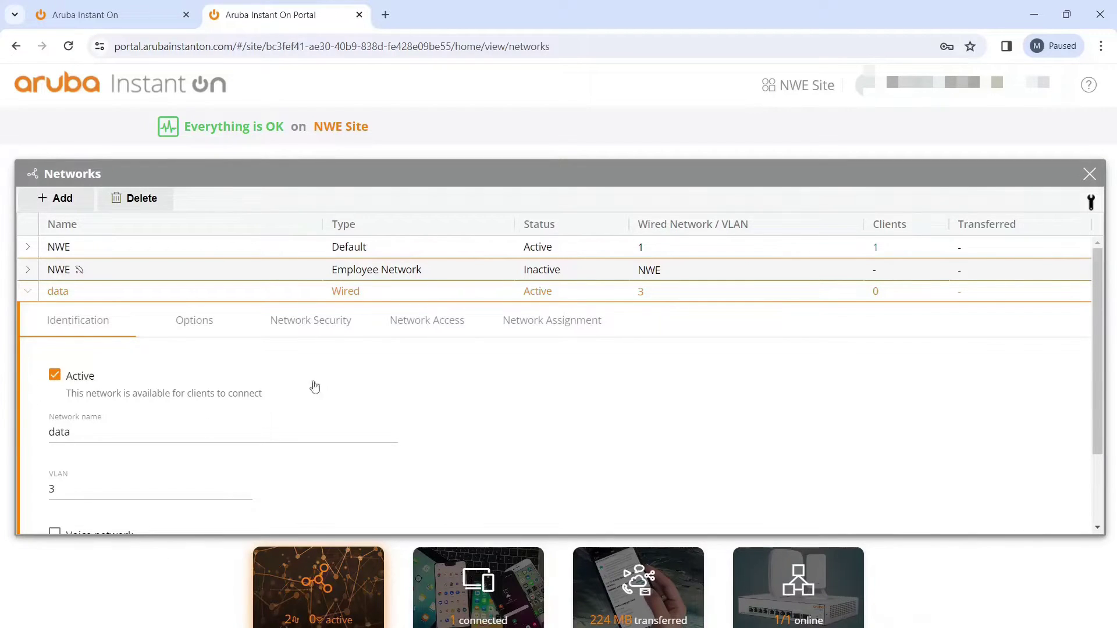
- Assign the data network untagged to all switch 1 ports, tagged on port 23, and save
{"action": "left_click", "coordinate": [517, 324]}
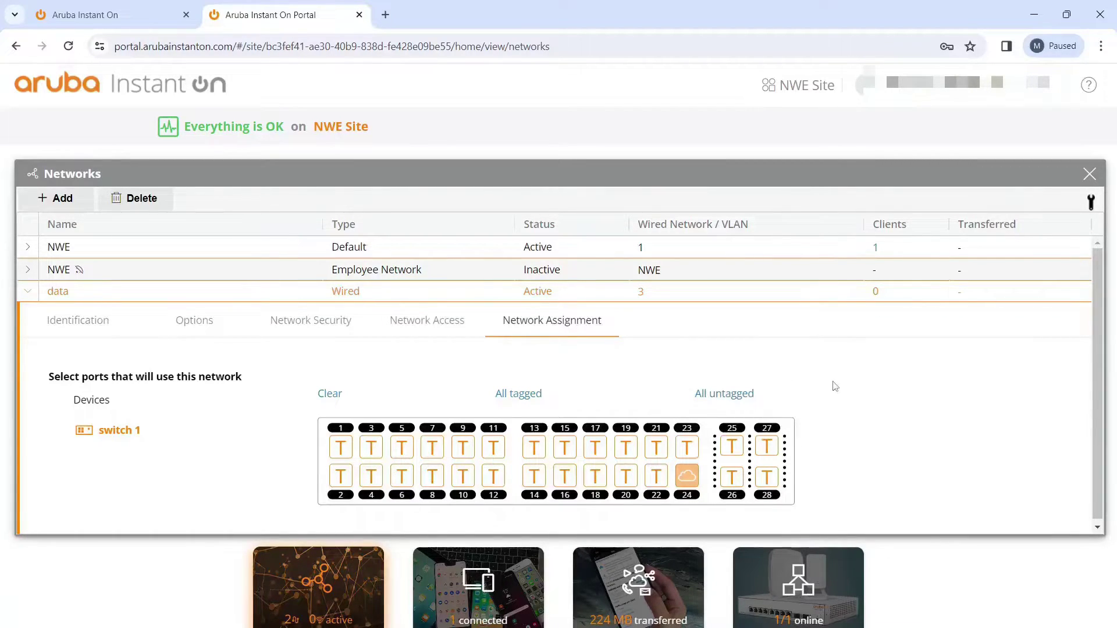
{"action": "left_click", "coordinate": [719, 394]}
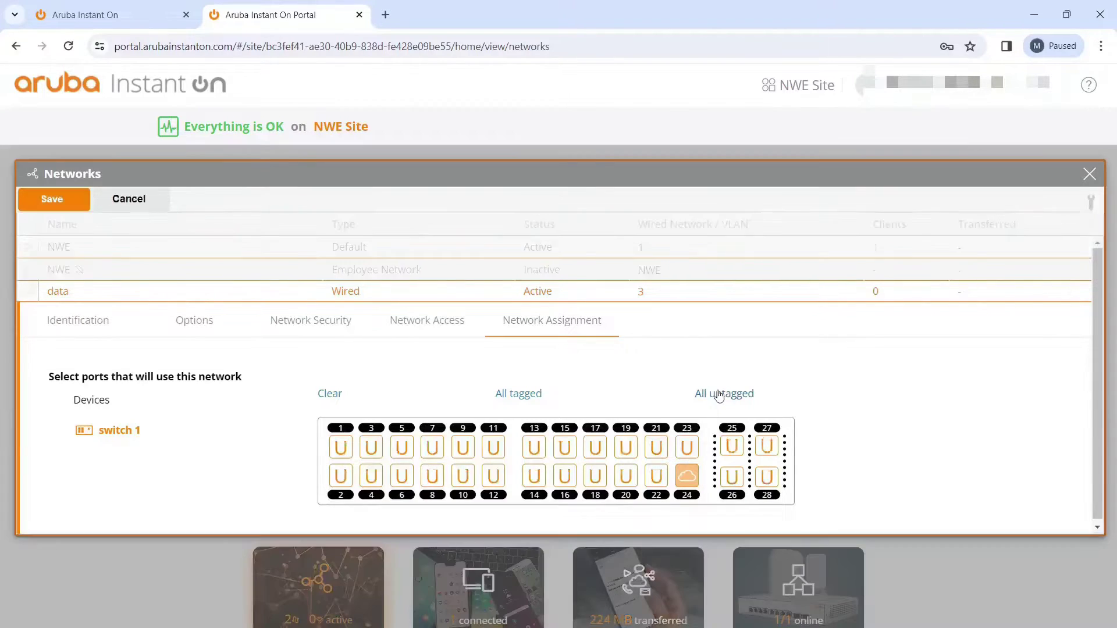
{"action": "left_click", "coordinate": [688, 449]}
{"action": "left_click", "coordinate": [57, 198]}
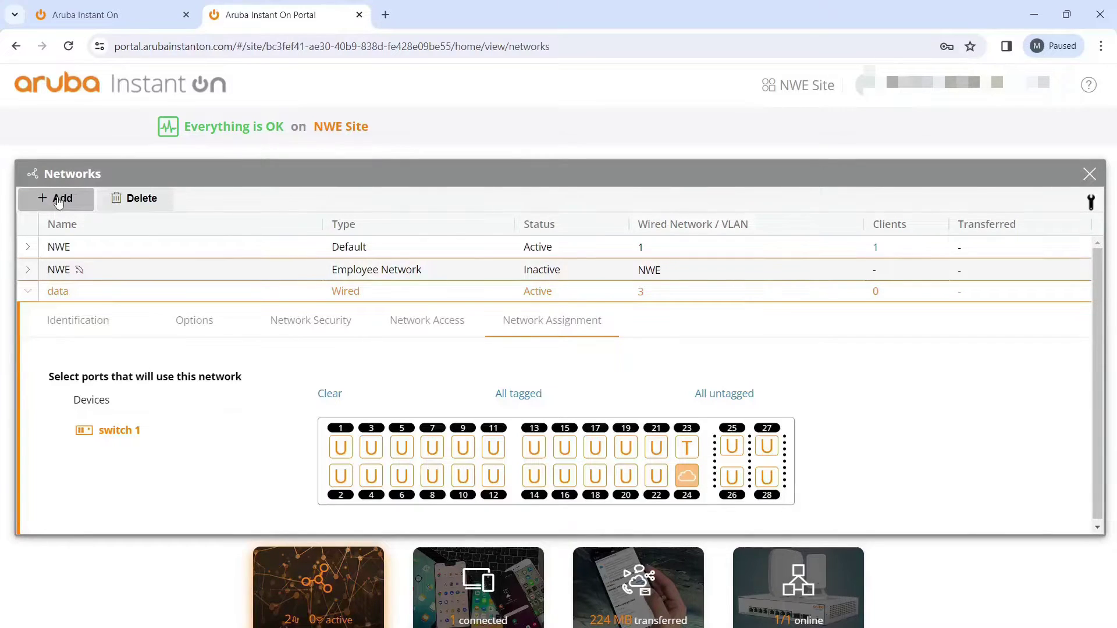
- Add a network named 'voice' with VLAN ID 2 and enable the Voice network option
{"action": "left_click", "coordinate": [44, 201]}
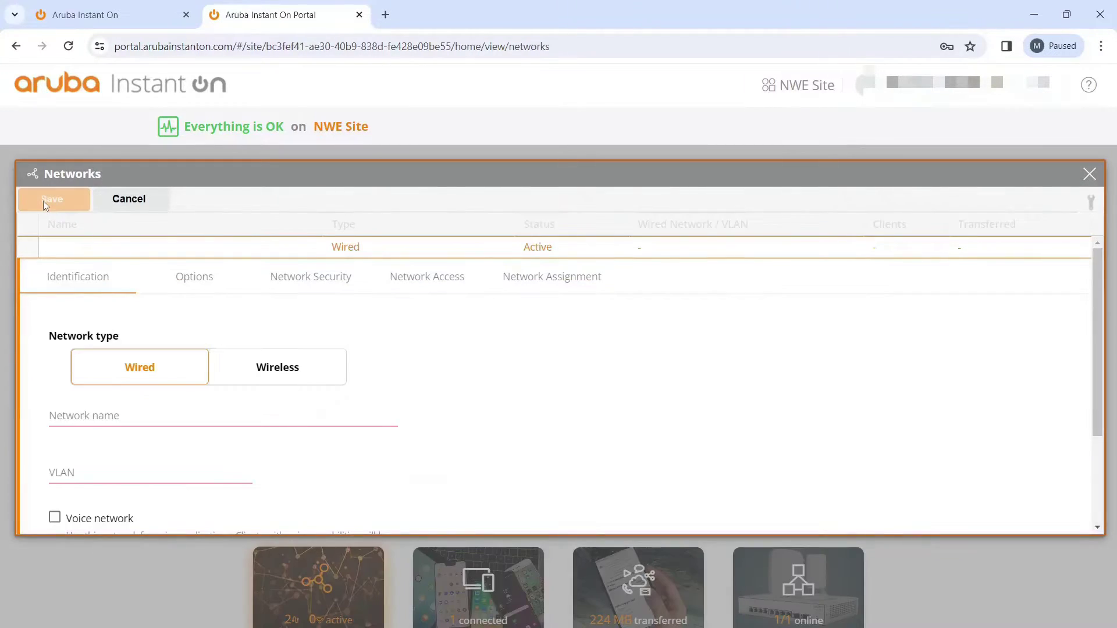
{"action": "left_click", "coordinate": [95, 420]}
{"action": "left_click", "coordinate": [153, 470]}
{"action": "left_click", "coordinate": [103, 470]}
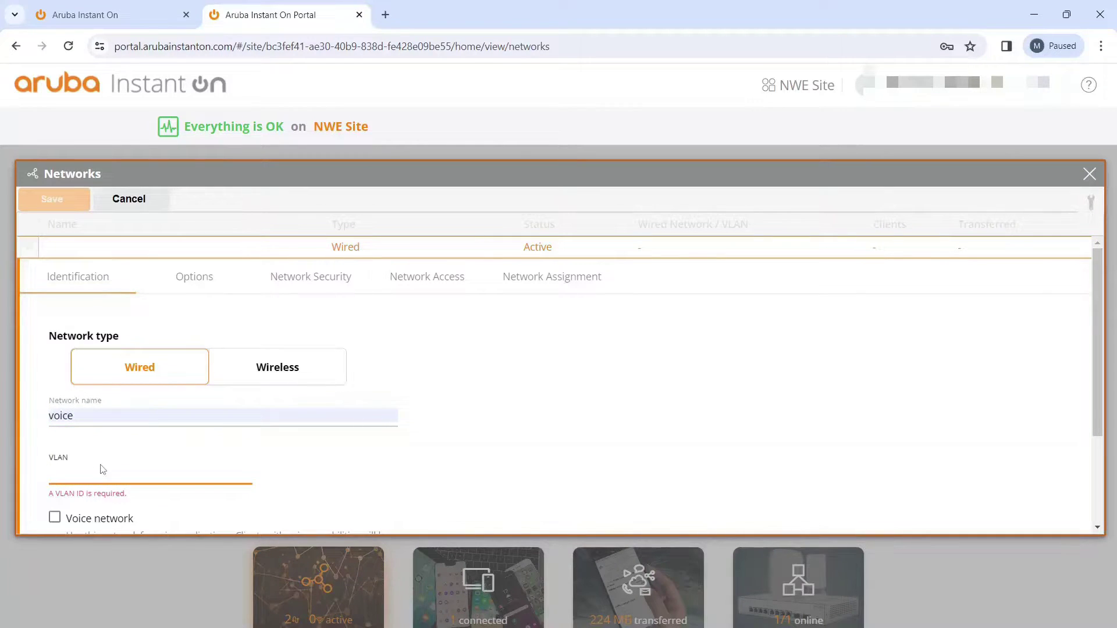
{"action": "type", "text": "2"}
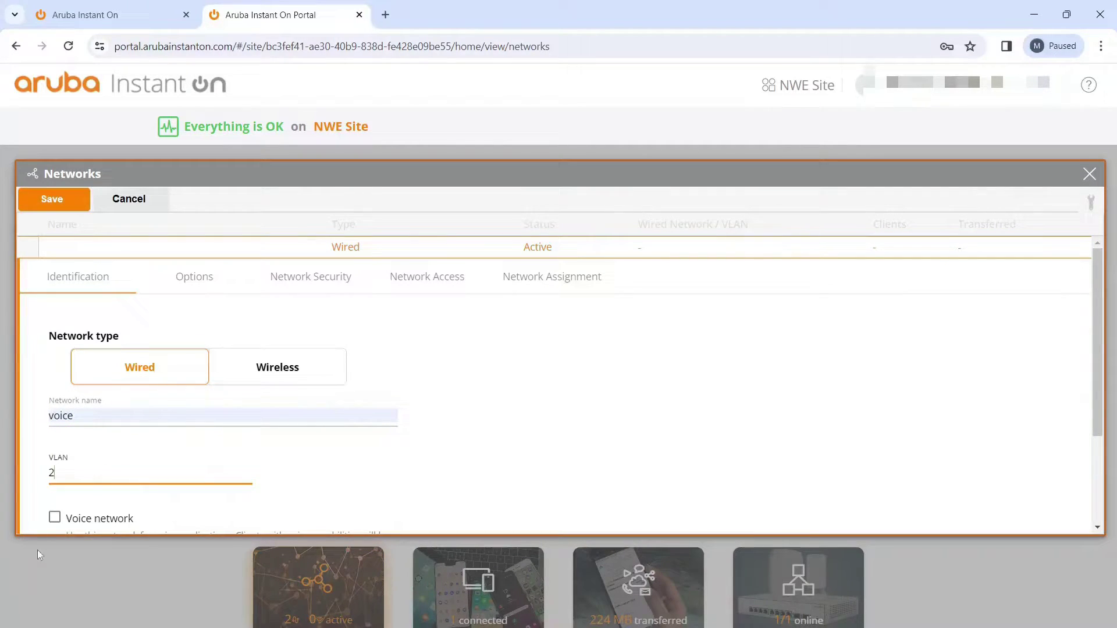
{"action": "left_click", "coordinate": [55, 519]}
- Save the voice network, review its tagged port assignment, and close the Networks panel
{"action": "left_click", "coordinate": [27, 199]}
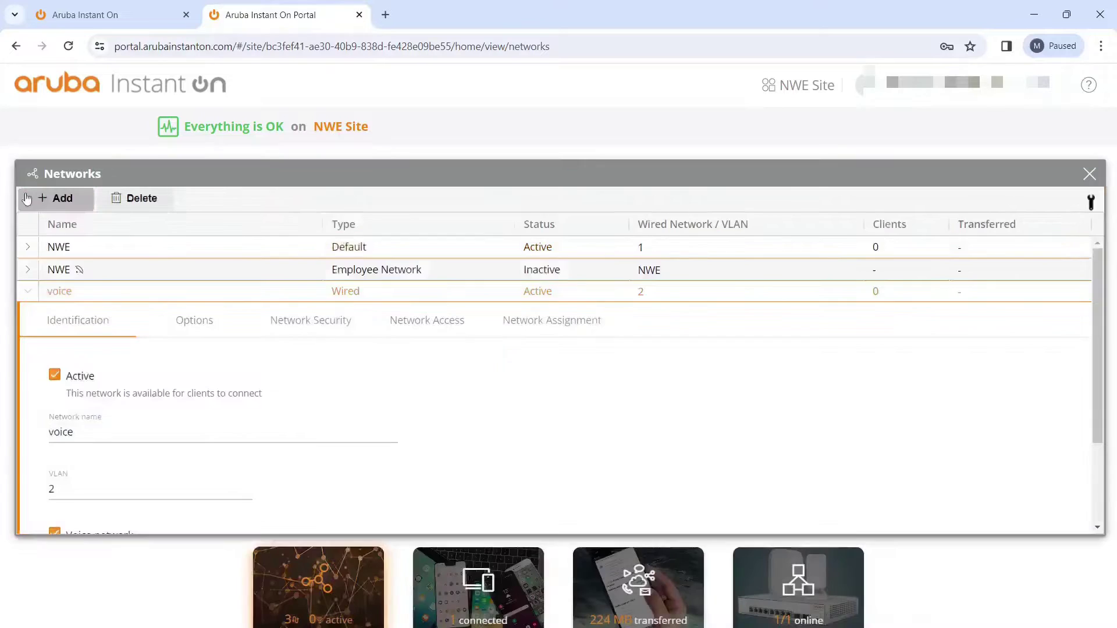
{"action": "left_click", "coordinate": [560, 321]}
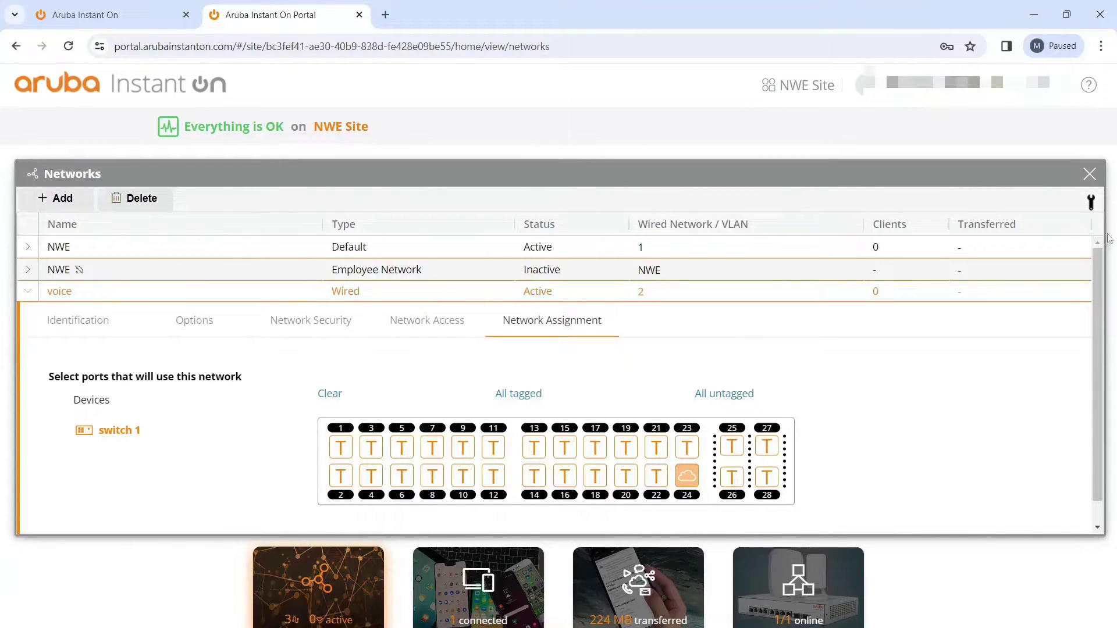
{"action": "left_click", "coordinate": [1089, 175]}
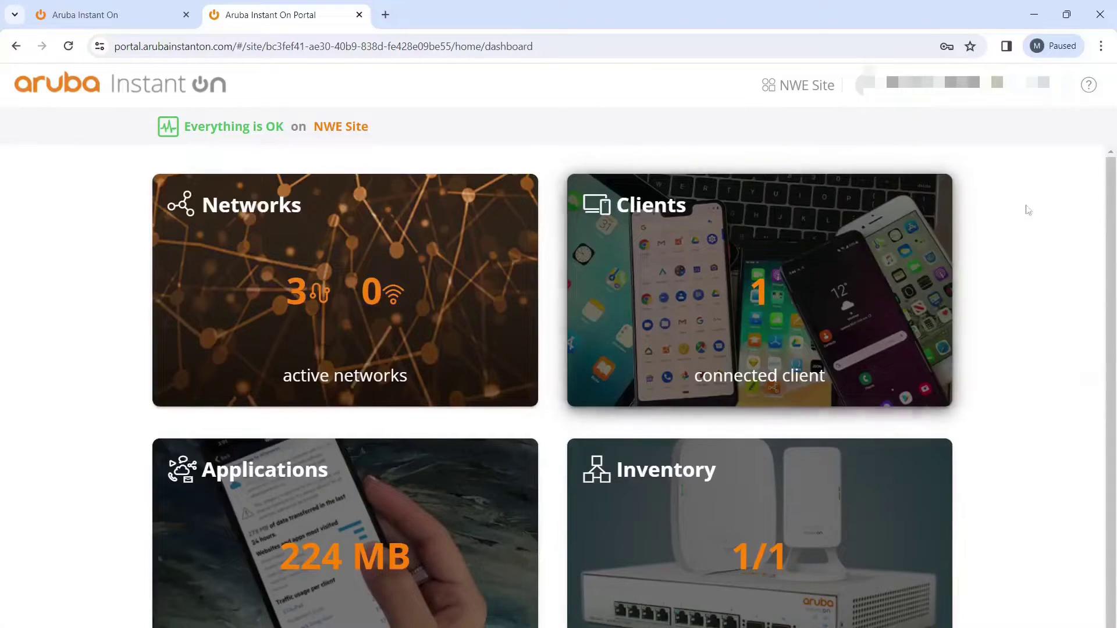
- Bring the Visio network diagram and its configuration checklist to the front
{"action": "left_click", "coordinate": [713, 624]}
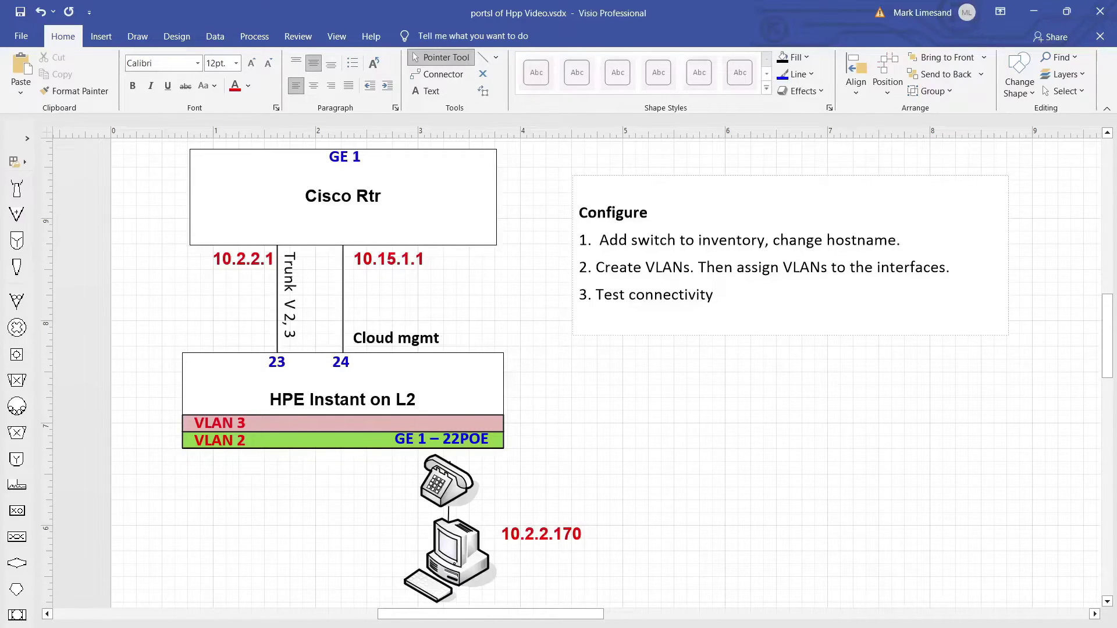
{"action": "mouse_move", "coordinate": [712, 624]}
- Open switch 1's Ports tab from the Aruba inventory, then show the PC's IP configuration, 10.2.2.170
{"action": "key", "text": "alt+Tab"}
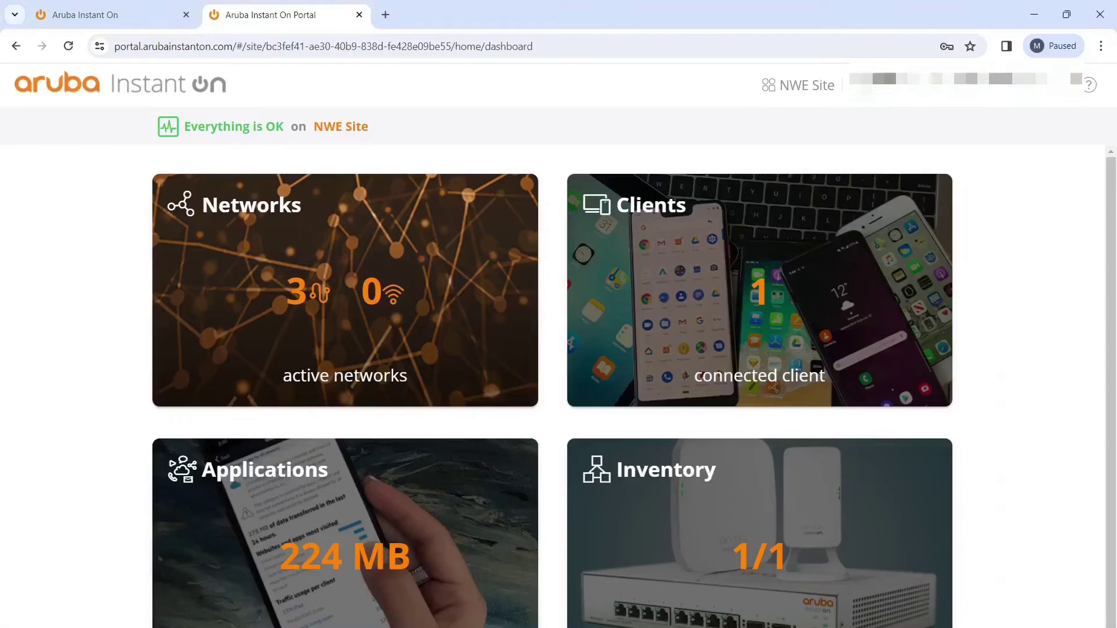
{"action": "left_click", "coordinate": [706, 563]}
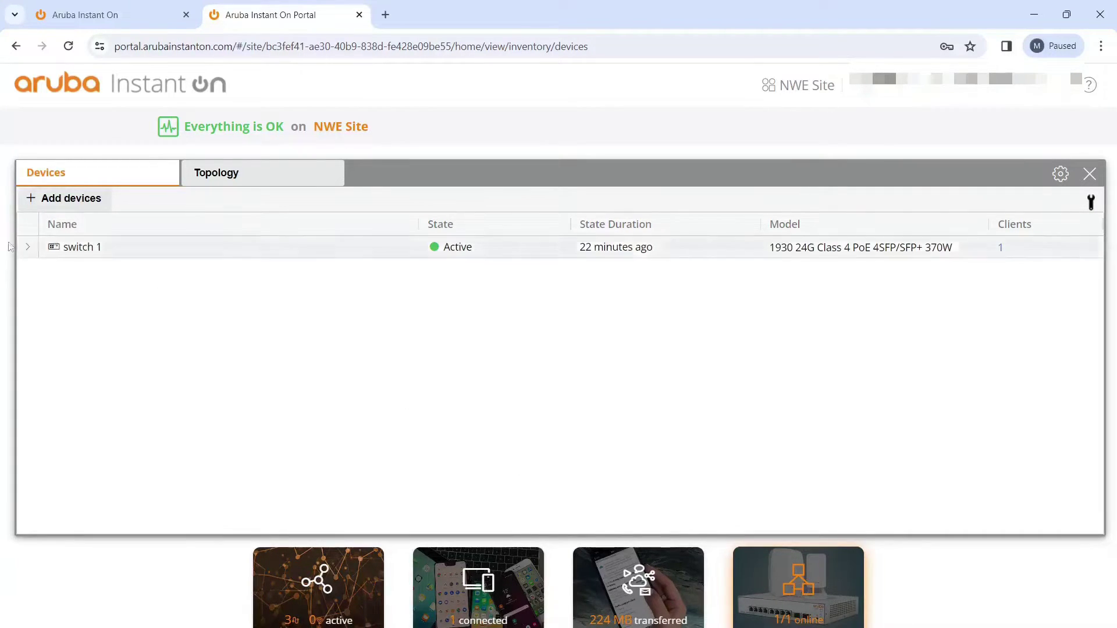
{"action": "left_click", "coordinate": [27, 249]}
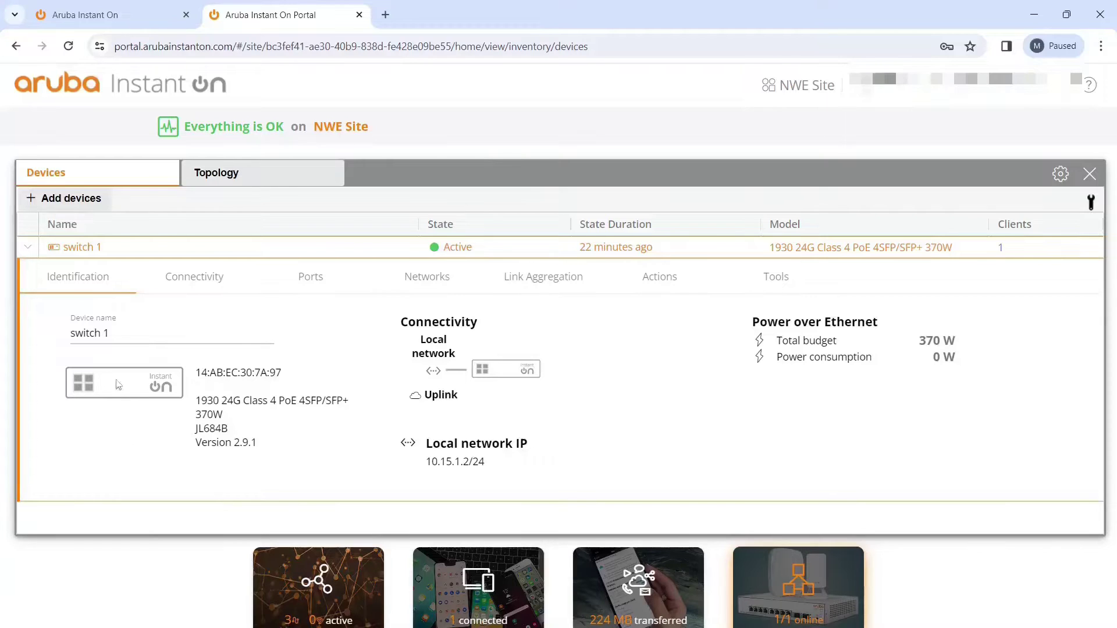
{"action": "left_click", "coordinate": [318, 279]}
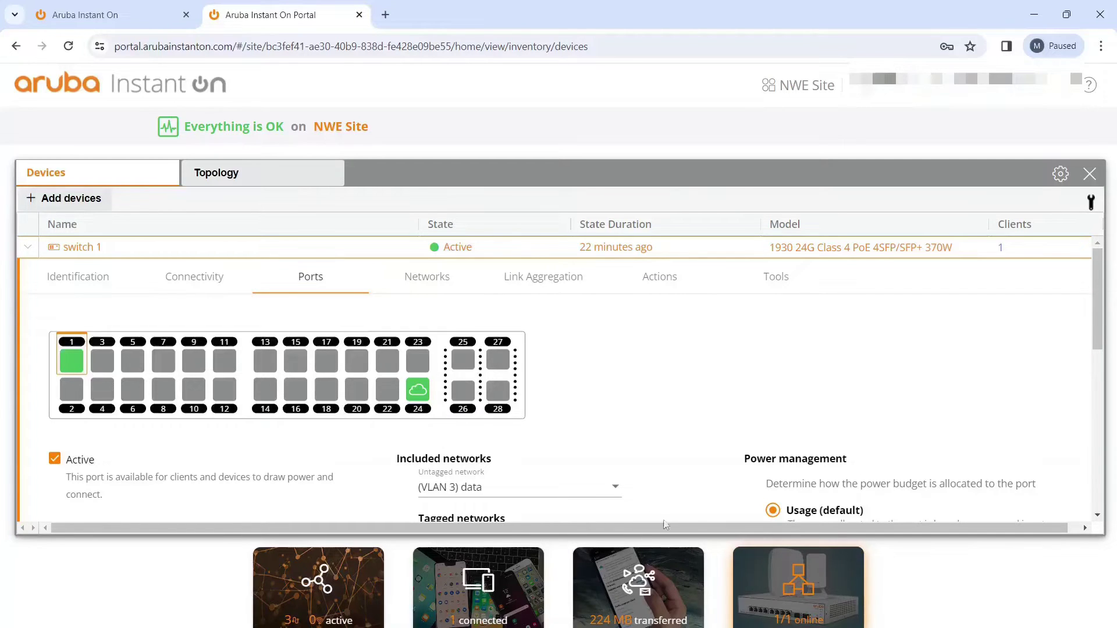
{"action": "key", "text": "alt+Tab"}
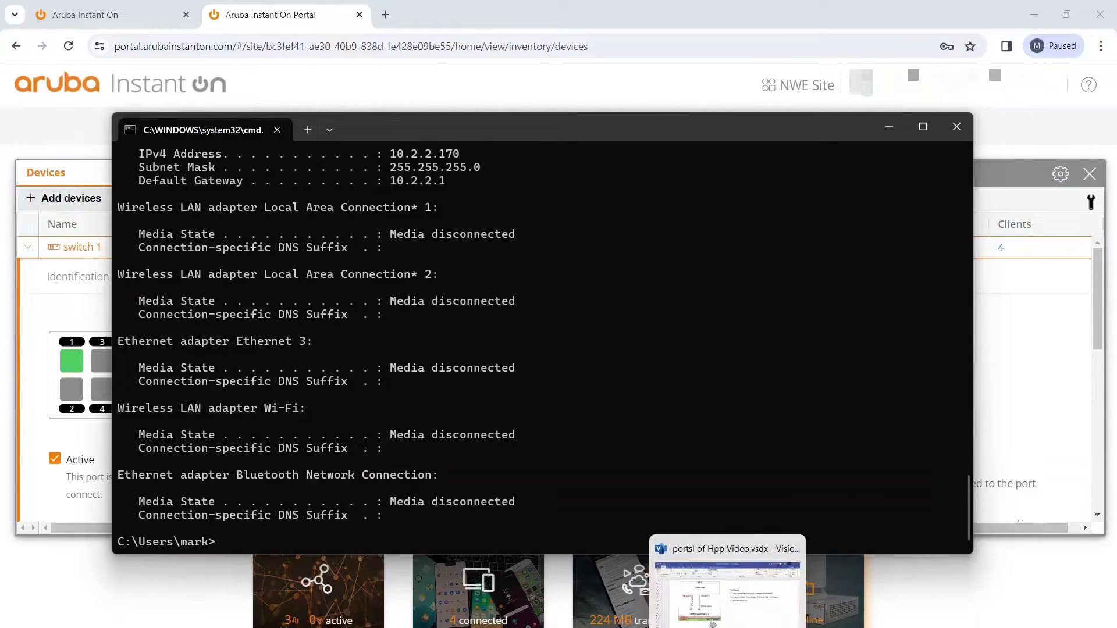
- Minimize the Visio diagram and command window to reveal switch 1's Ports view
{"action": "left_click", "coordinate": [742, 623]}
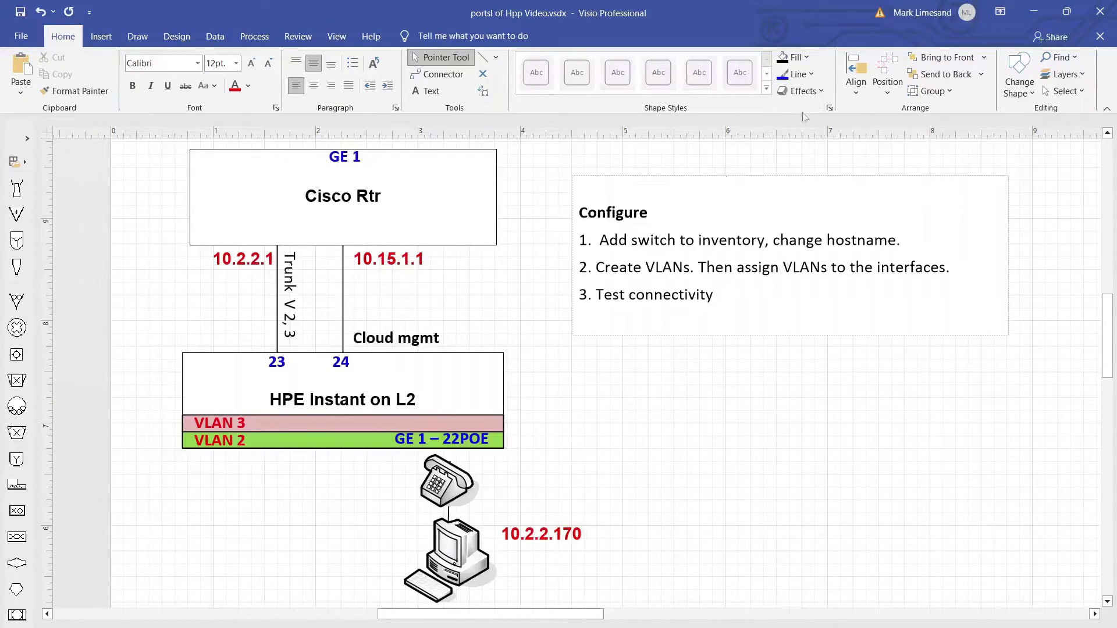
{"action": "left_click", "coordinate": [1031, 15]}
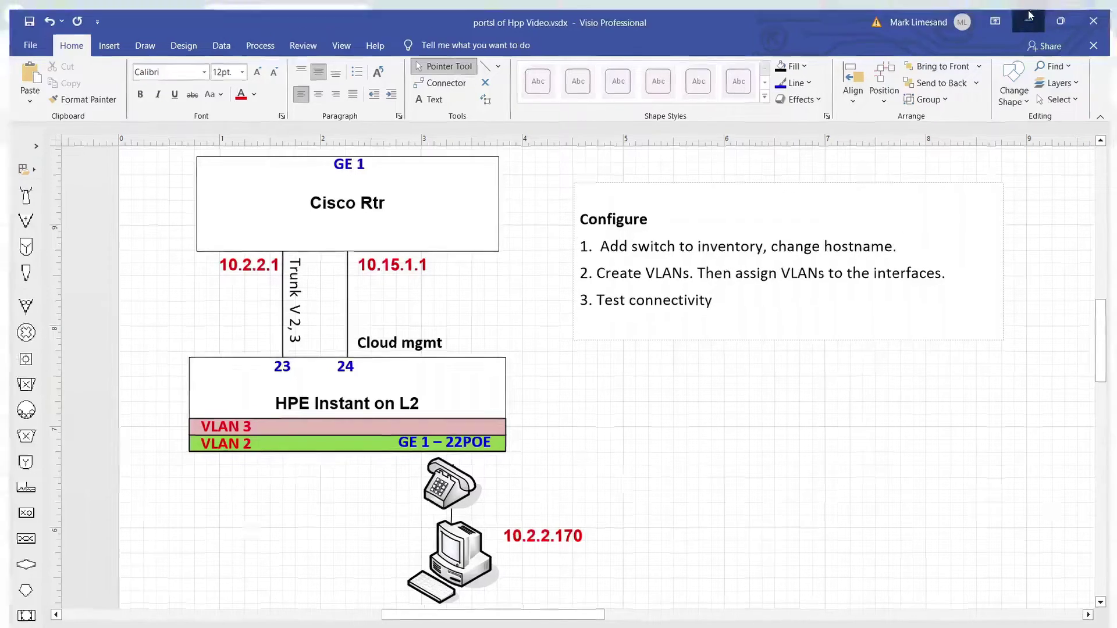
{"action": "left_click", "coordinate": [889, 131]}
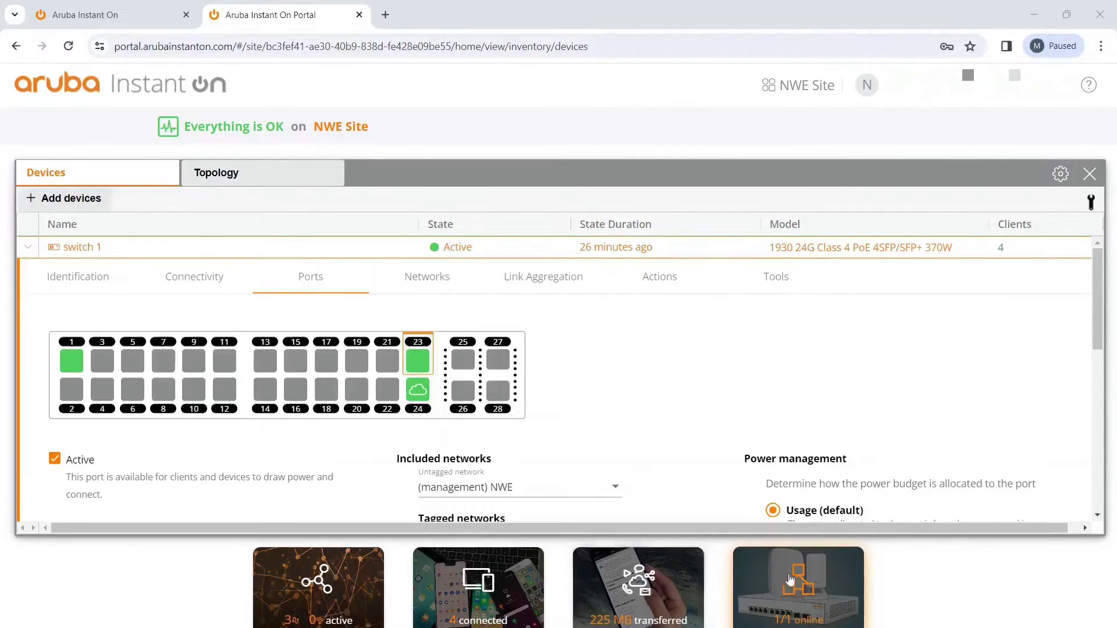
- Rerun ping 8.8.8.8 in the console, getting 4 of 4 replies, then minimize it
{"action": "mouse_move", "coordinate": [695, 626]}
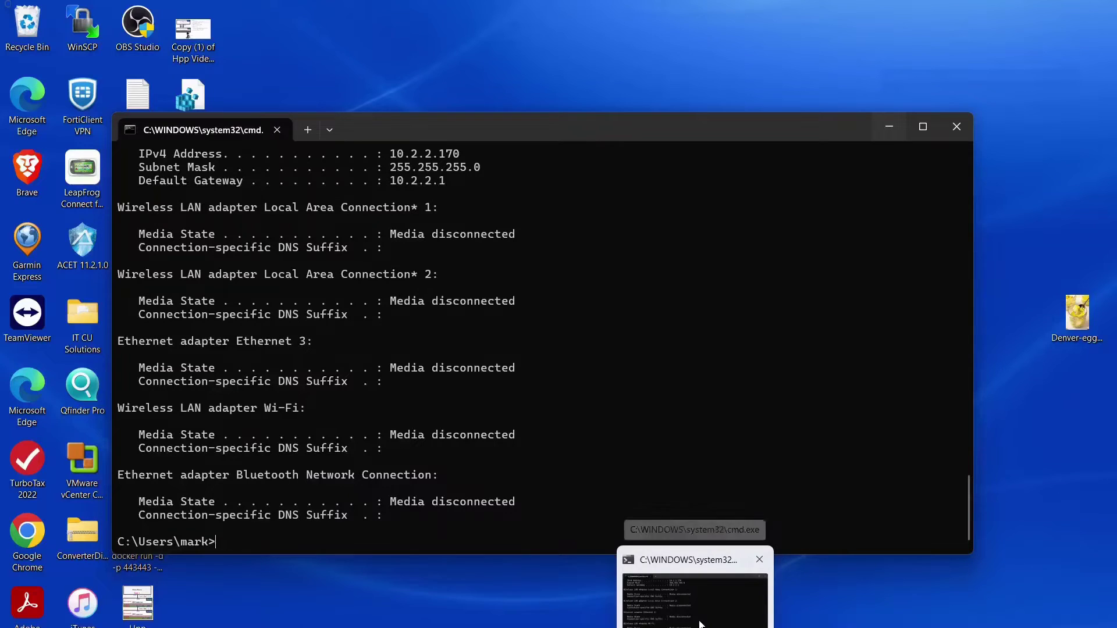
{"action": "left_click", "coordinate": [700, 624]}
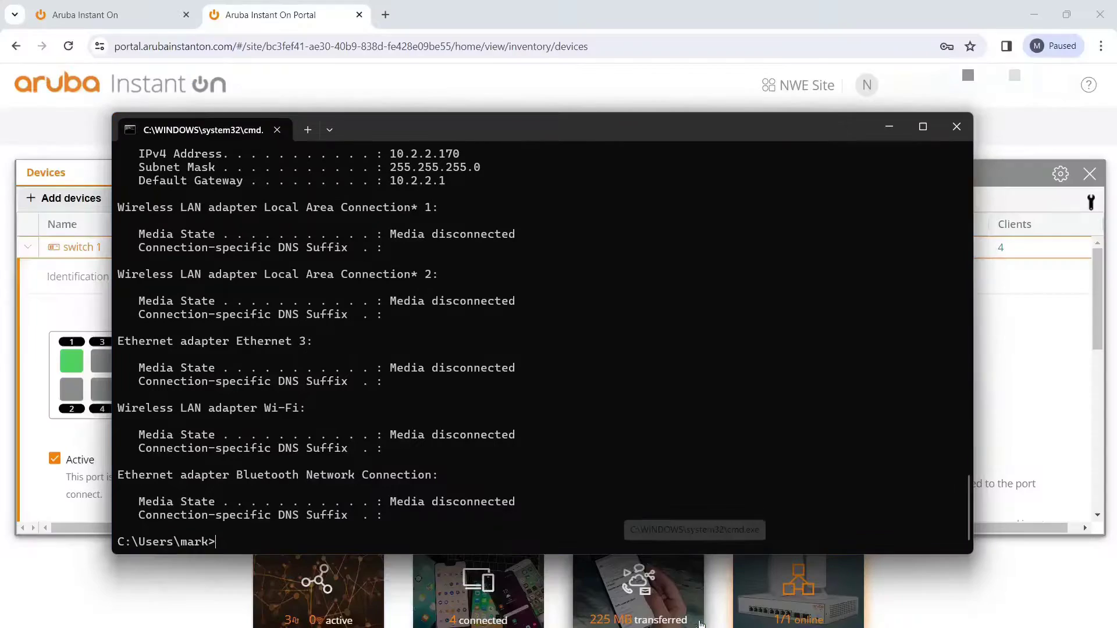
{"action": "key", "text": "Up"}
{"action": "key", "text": "Up"}
{"action": "key", "text": "Up"}
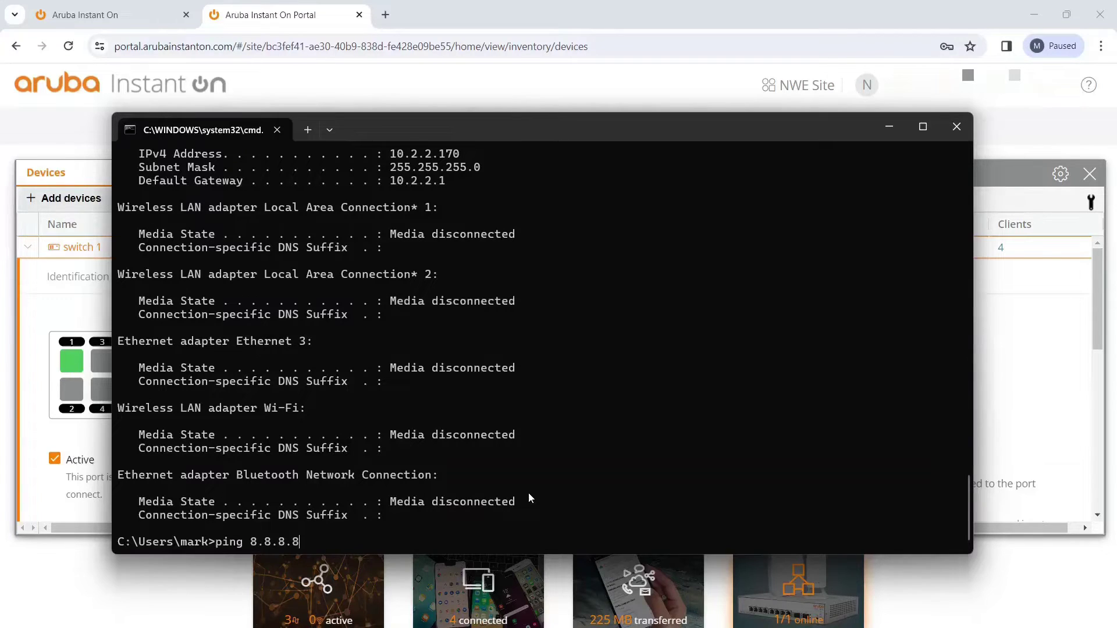
{"action": "key", "text": "Return"}
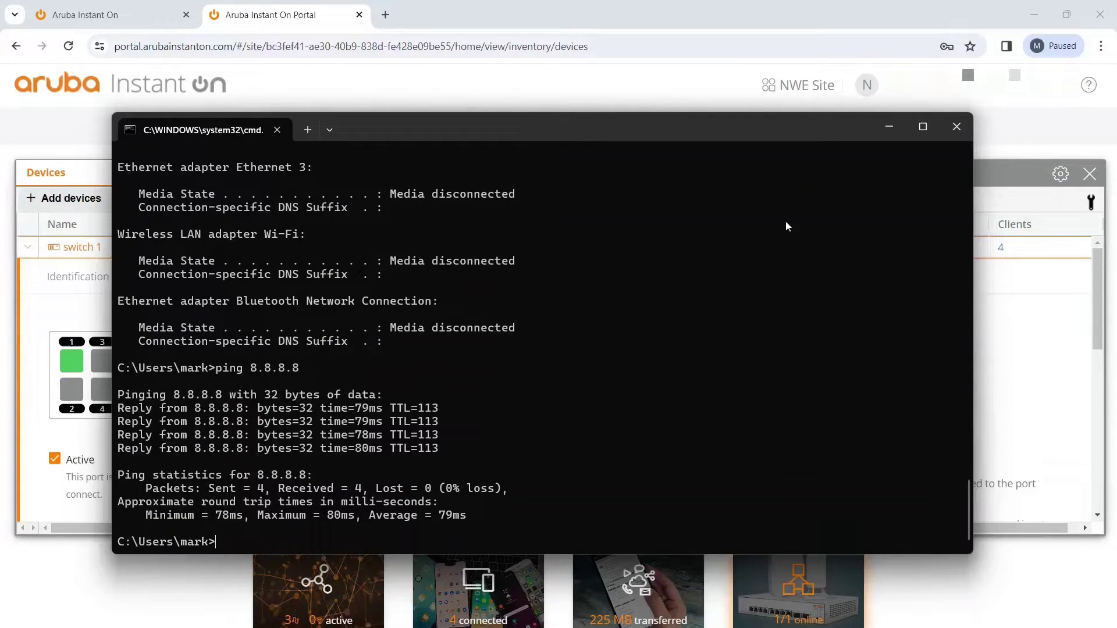
{"action": "left_click", "coordinate": [887, 128]}
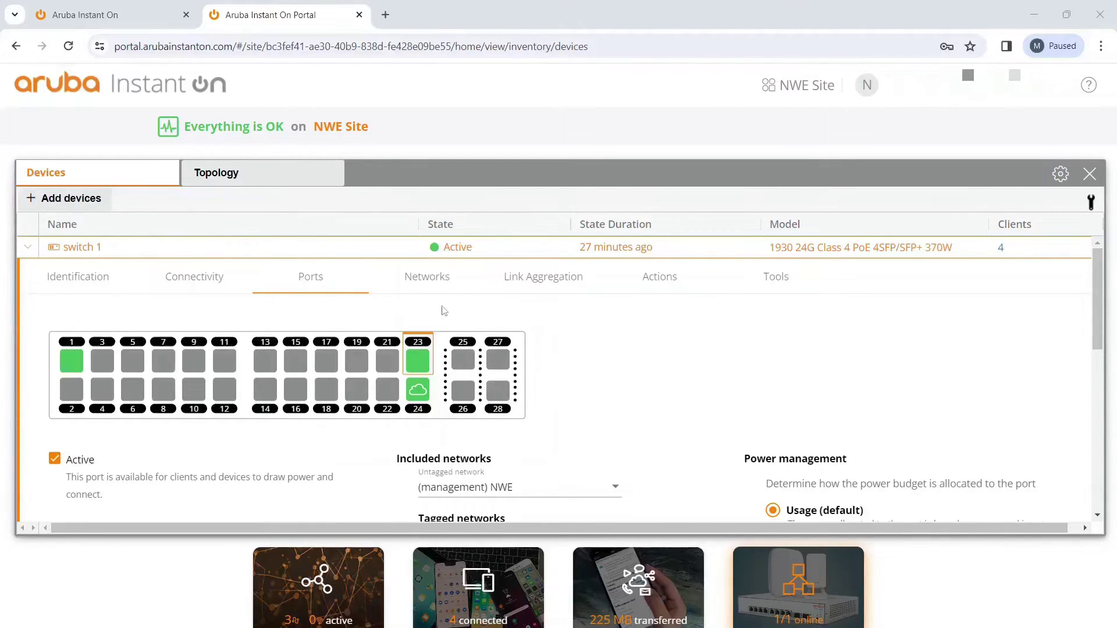
- Go through Networks and Link Aggregation to switch 1's Connectivity tab with its static LAN IP
{"action": "left_click", "coordinate": [430, 289]}
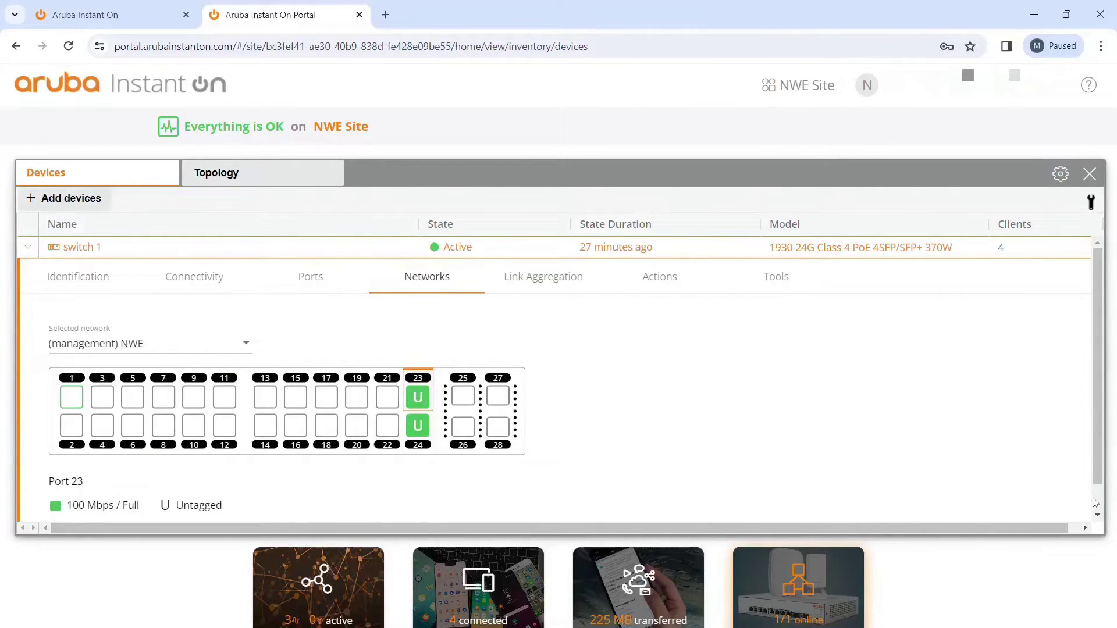
{"action": "scroll", "coordinate": [1094, 504], "scroll_direction": "down", "scroll_amount": 1}
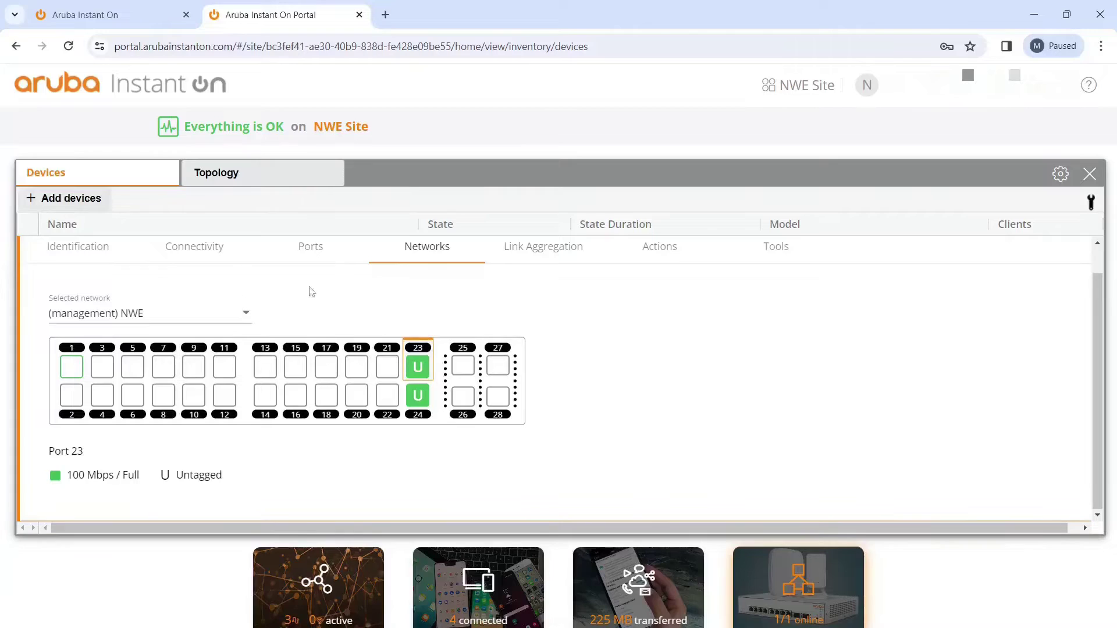
{"action": "left_click", "coordinate": [527, 251]}
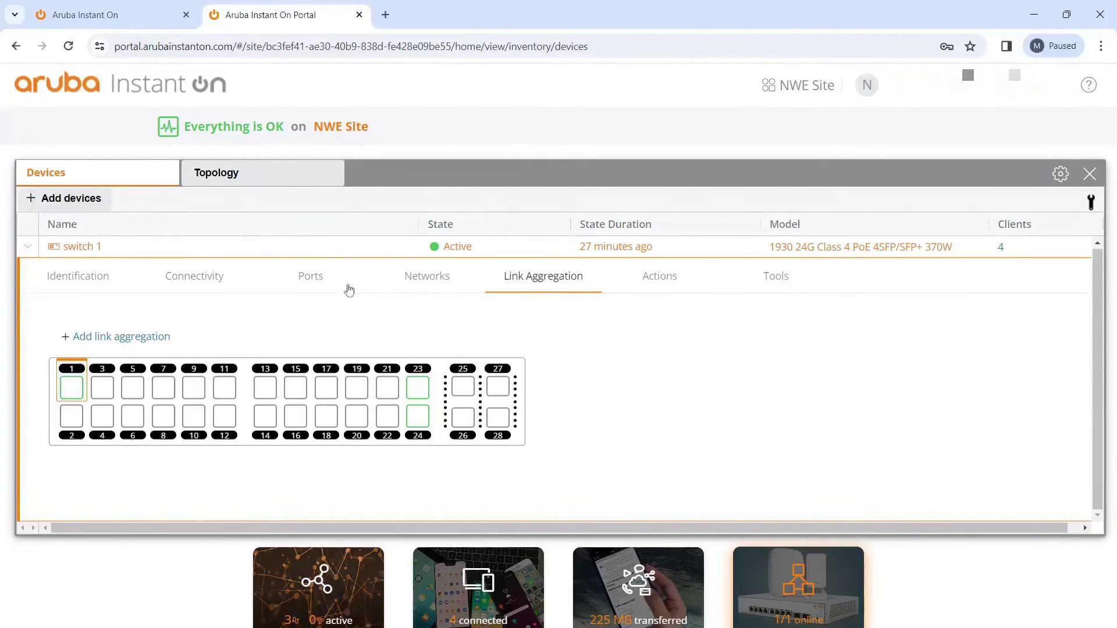
{"action": "left_click", "coordinate": [207, 281]}
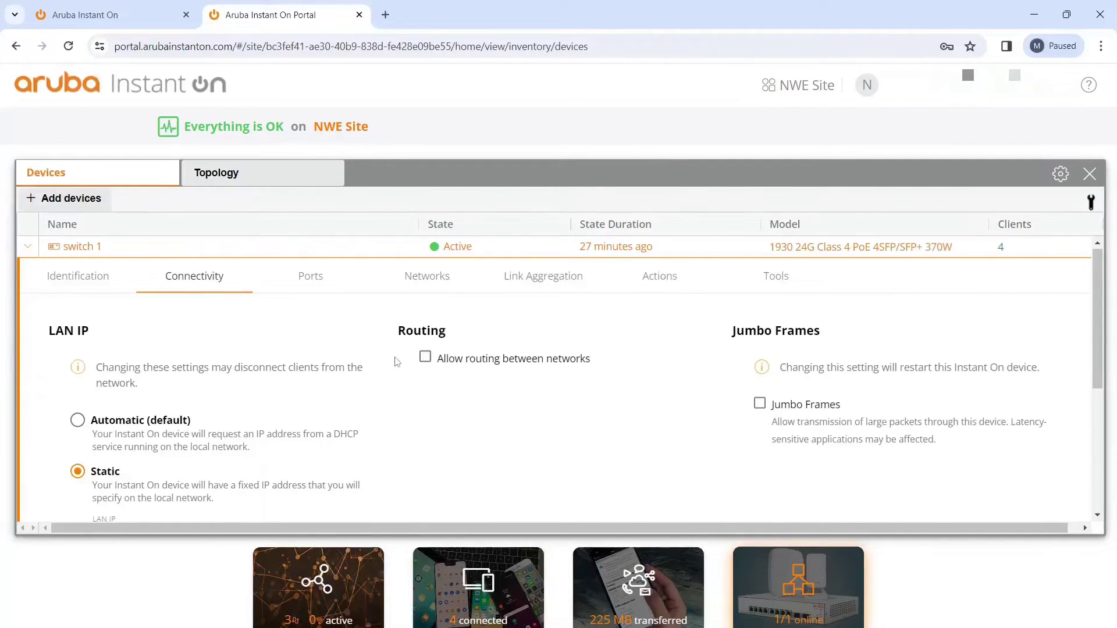
- Enable 'Allow routing between networks' on switch 1 and save
{"action": "left_click", "coordinate": [295, 361]}
{"action": "left_click", "coordinate": [424, 359]}
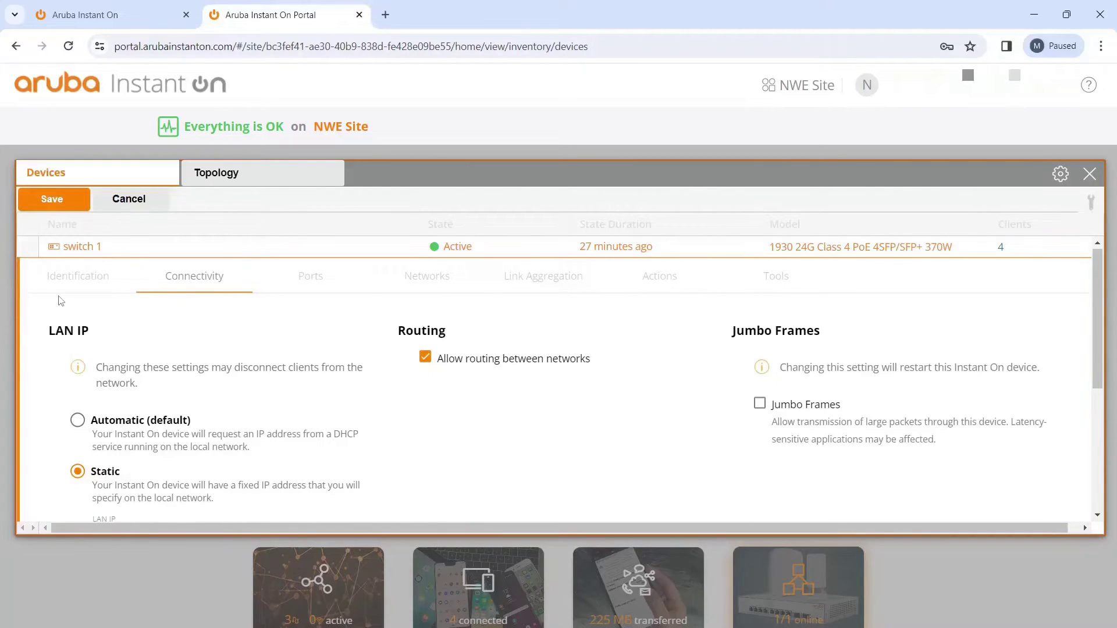
{"action": "left_click", "coordinate": [50, 209]}
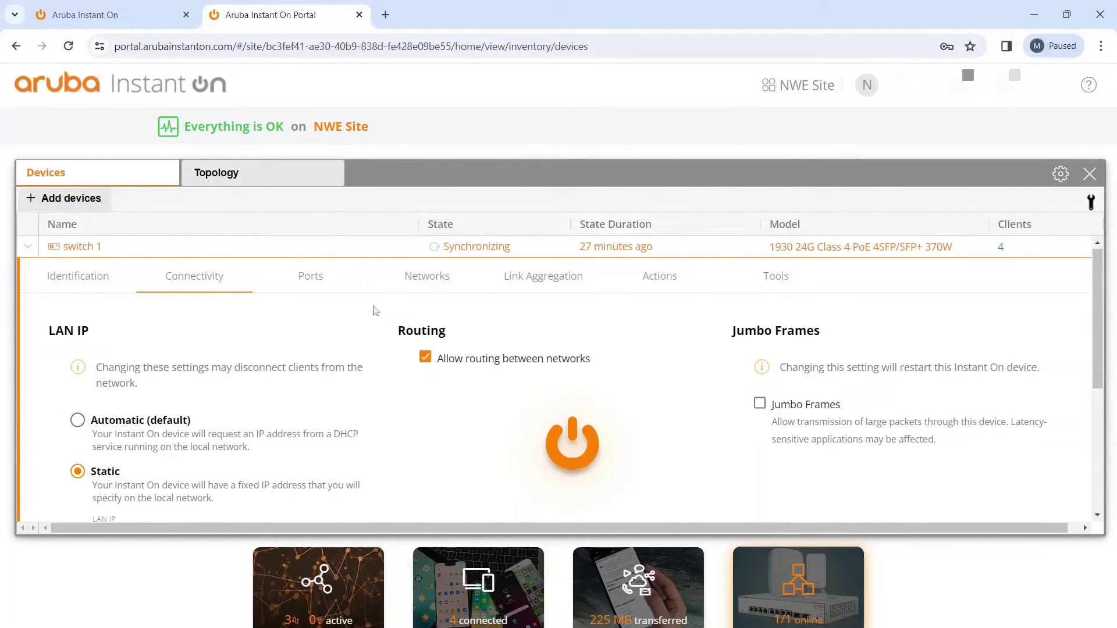
- Check the LAN IP fields, then open the Networks view and port 1's configuration
{"action": "left_click", "coordinate": [1094, 461]}
{"action": "left_click_drag", "start_coordinate": [1092, 457], "coordinate": [1095, 331]}
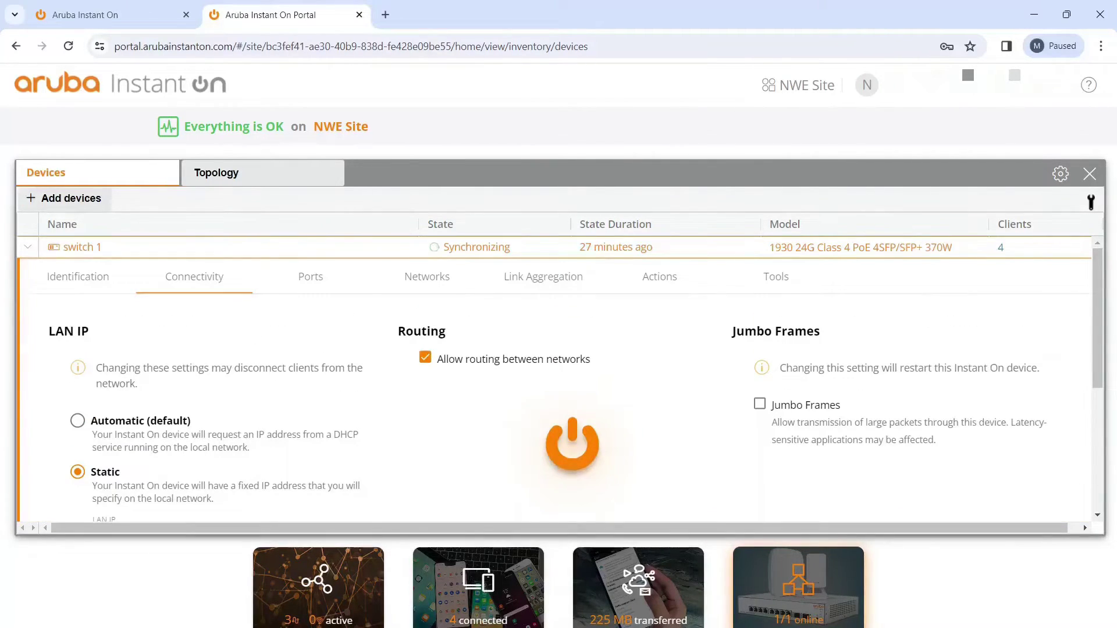
{"action": "left_click", "coordinate": [1097, 486]}
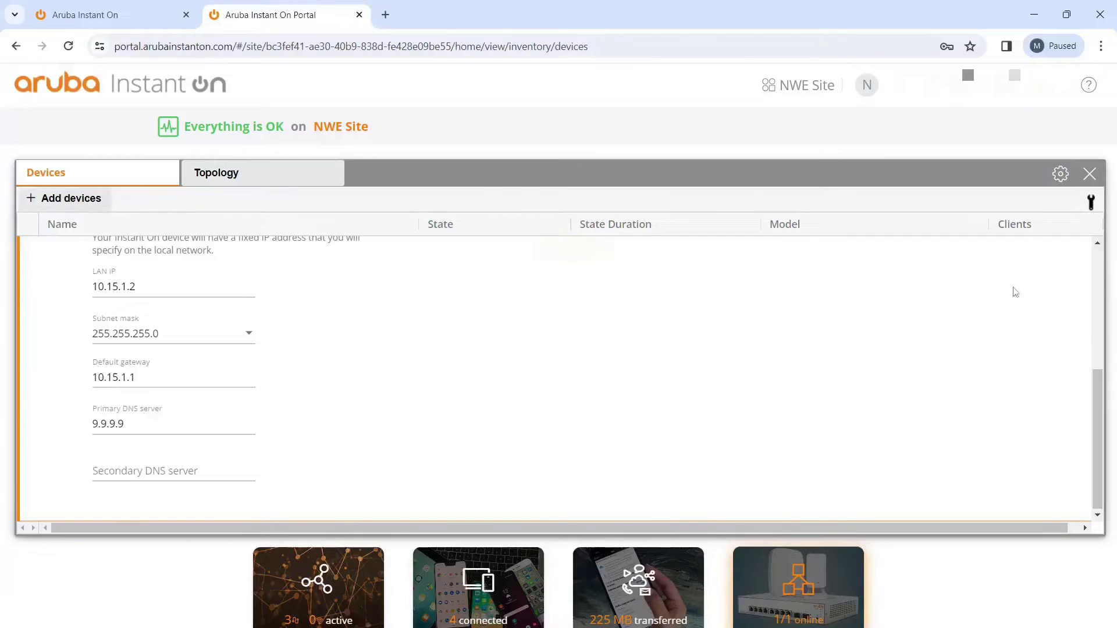
{"action": "left_click", "coordinate": [1098, 289]}
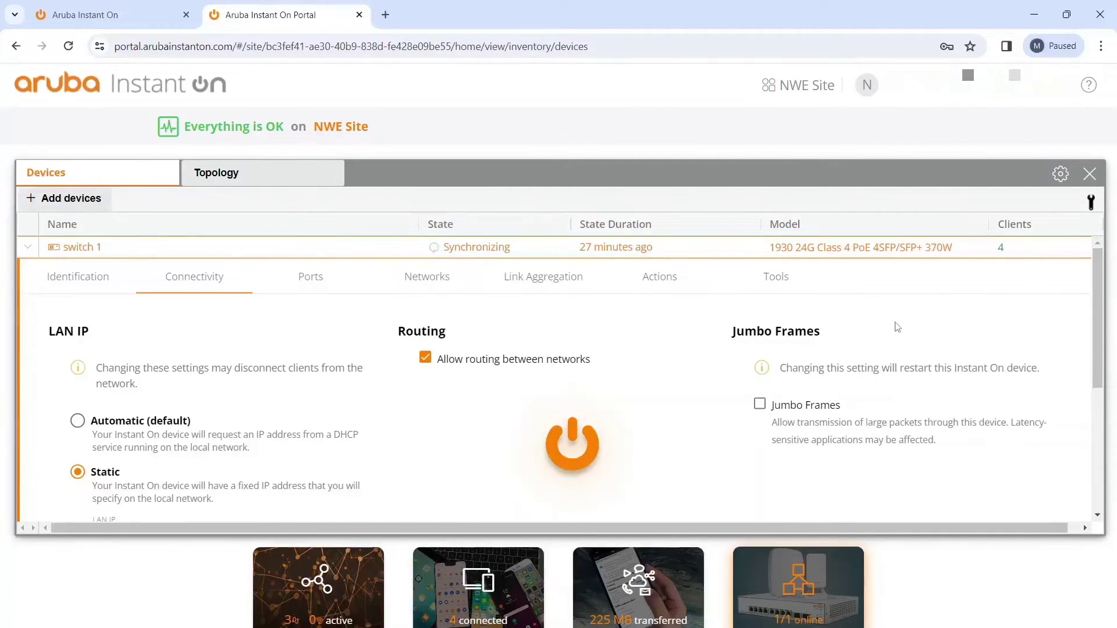
{"action": "left_click", "coordinate": [430, 285]}
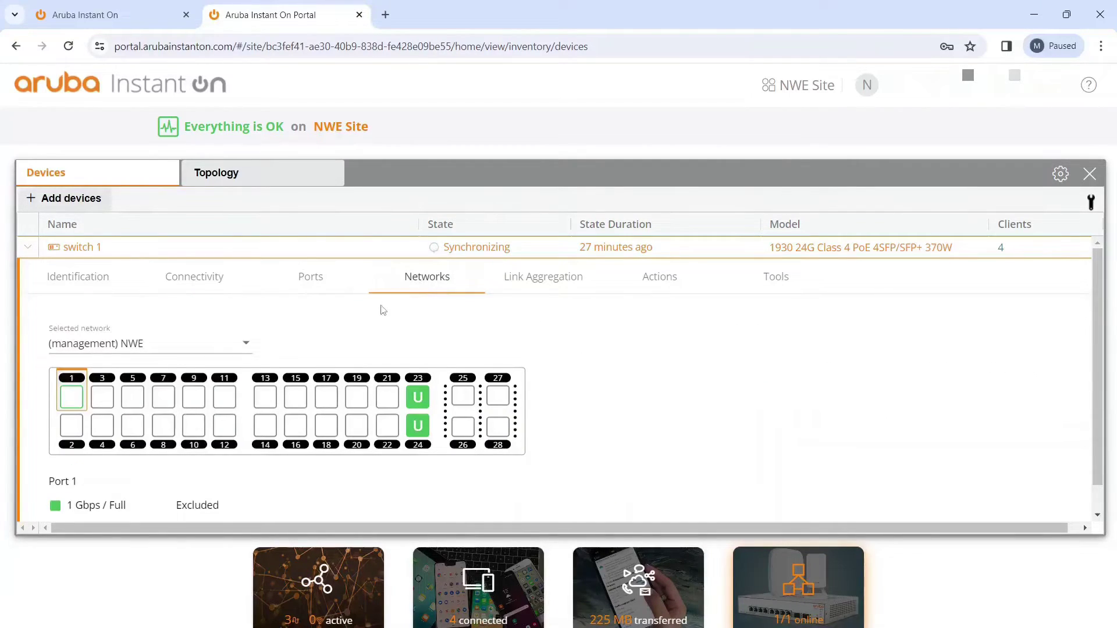
{"action": "left_click", "coordinate": [330, 283]}
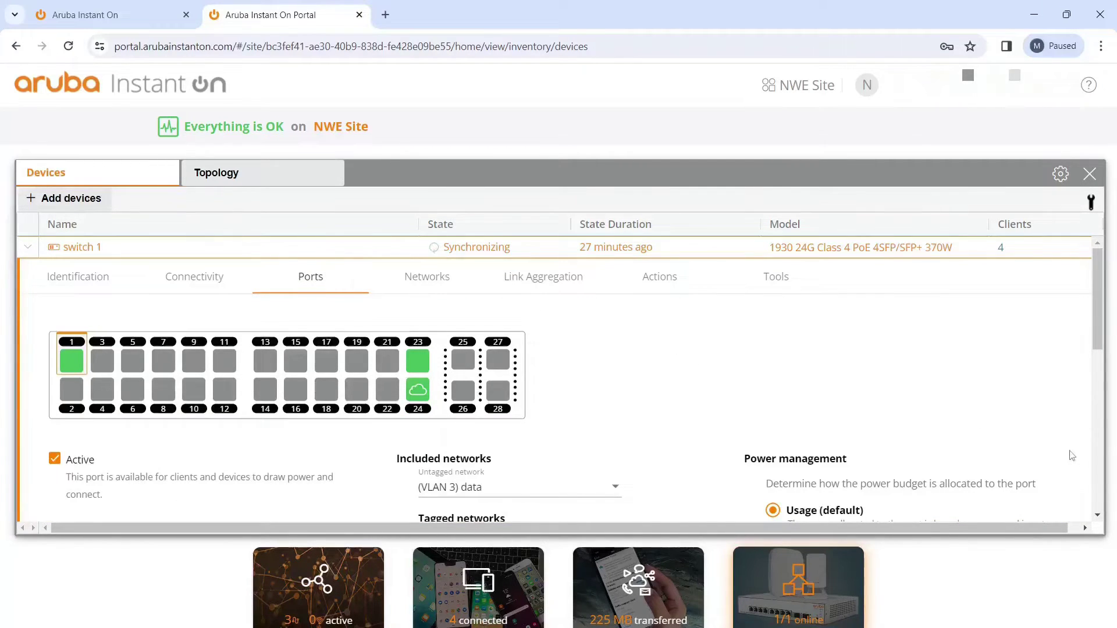
{"action": "left_click", "coordinate": [1097, 515]}
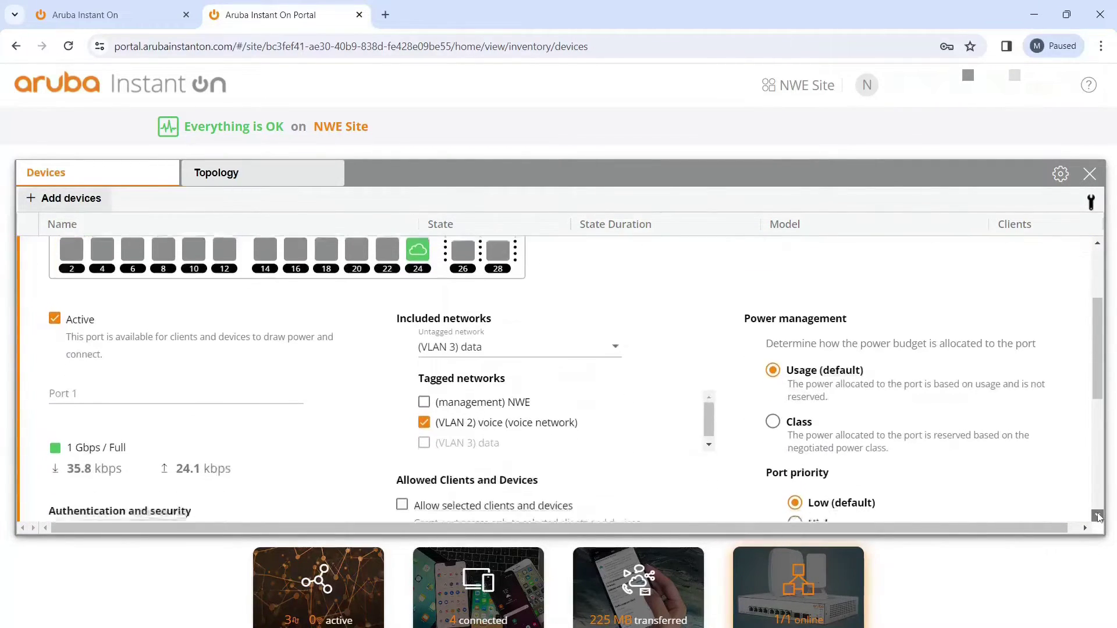
{"action": "left_click", "coordinate": [1098, 515]}
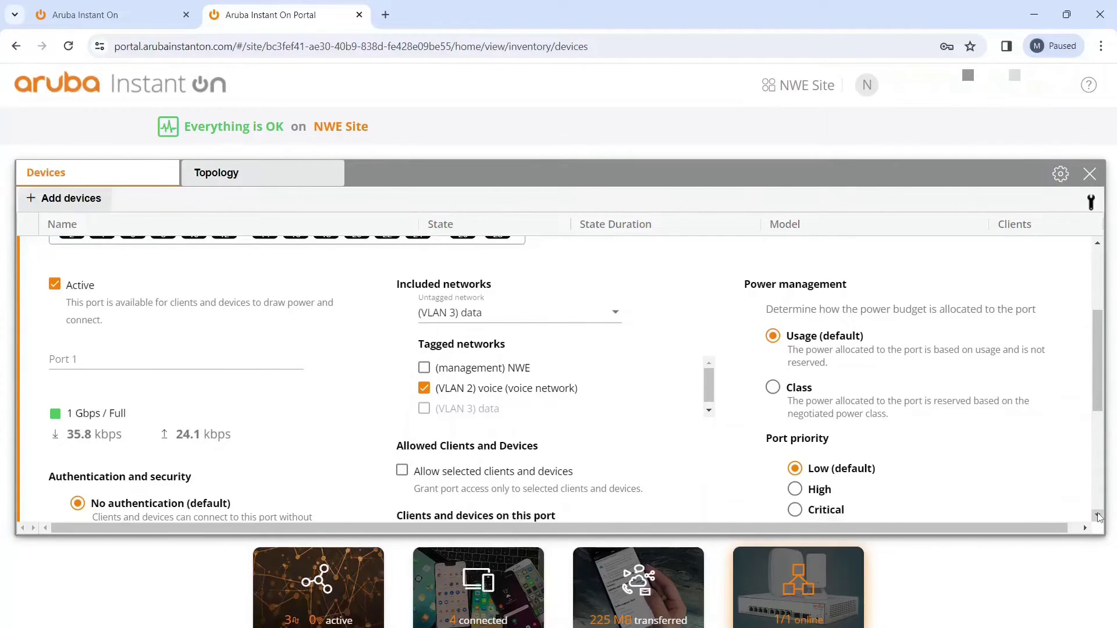
{"action": "scroll", "coordinate": [1097, 516], "scroll_direction": "down", "scroll_amount": 2}
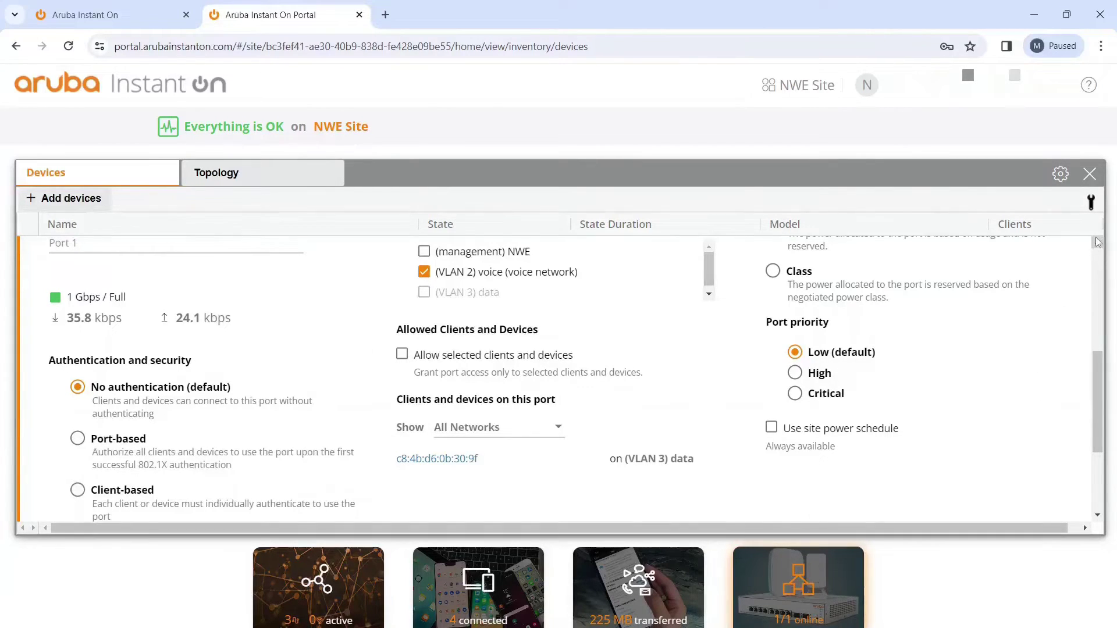
{"action": "scroll", "coordinate": [1092, 246], "scroll_direction": "up", "scroll_amount": 4}
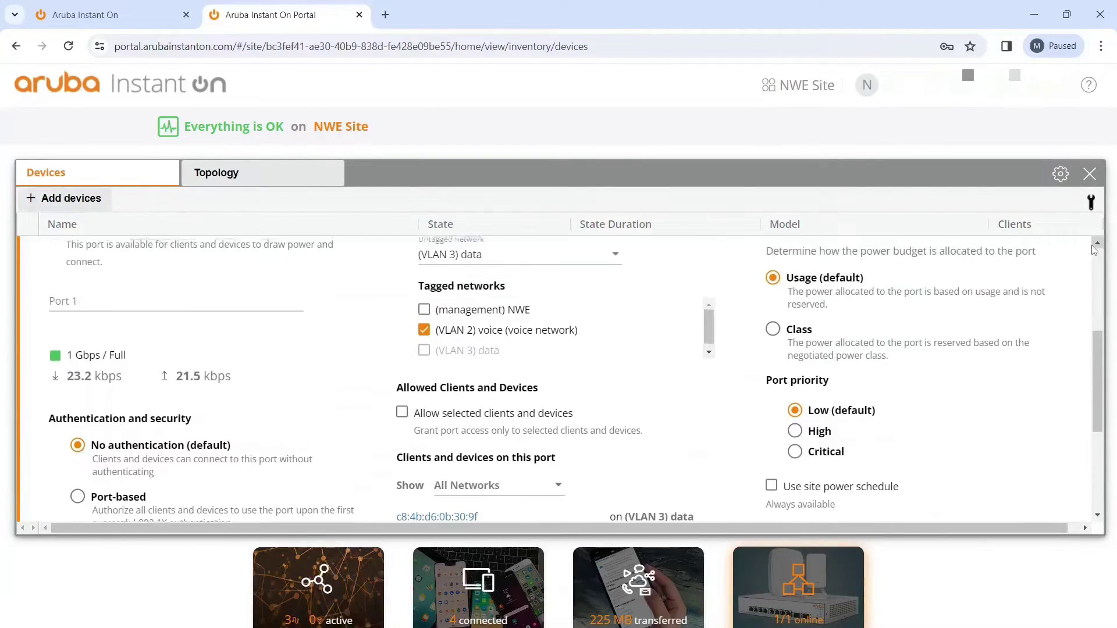
{"action": "scroll", "coordinate": [1094, 249], "scroll_direction": "up", "scroll_amount": 1}
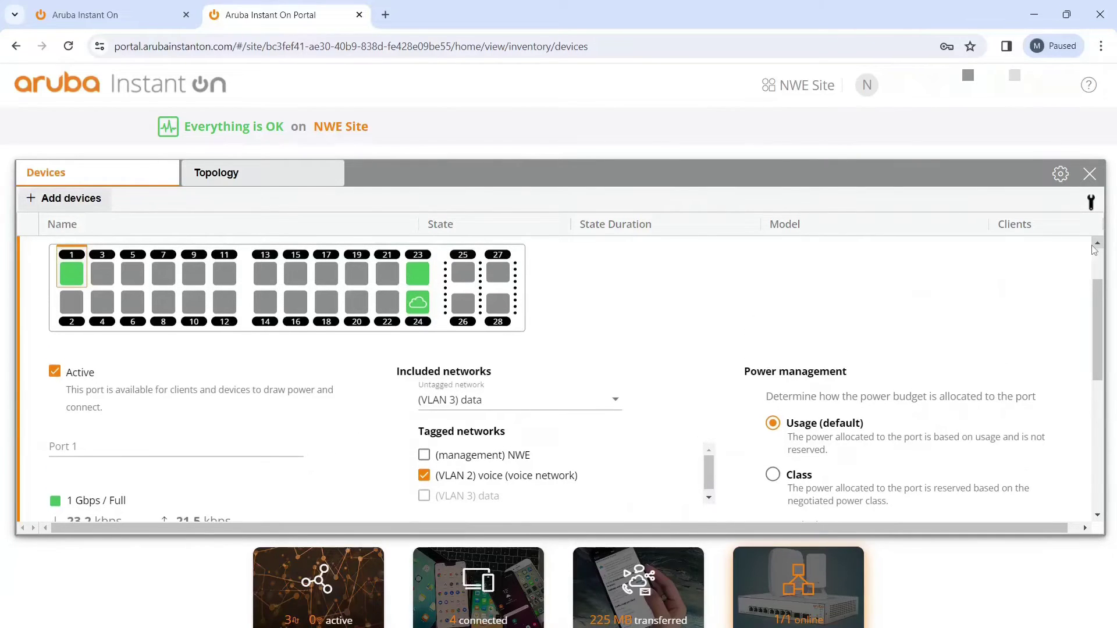
{"action": "left_click", "coordinate": [615, 400]}
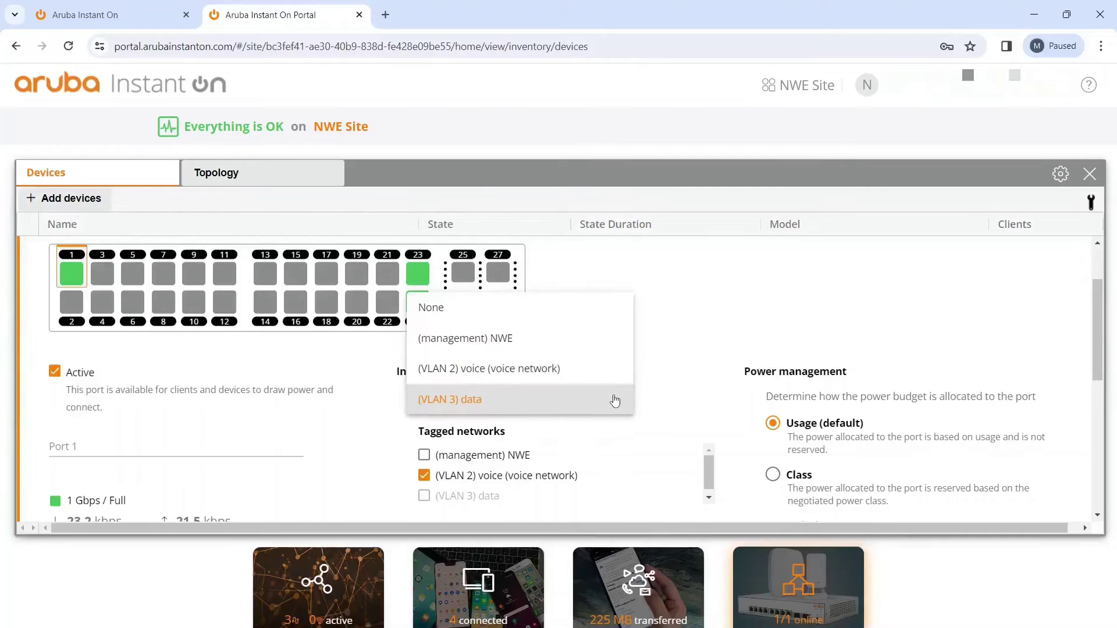
{"action": "left_click", "coordinate": [682, 339]}
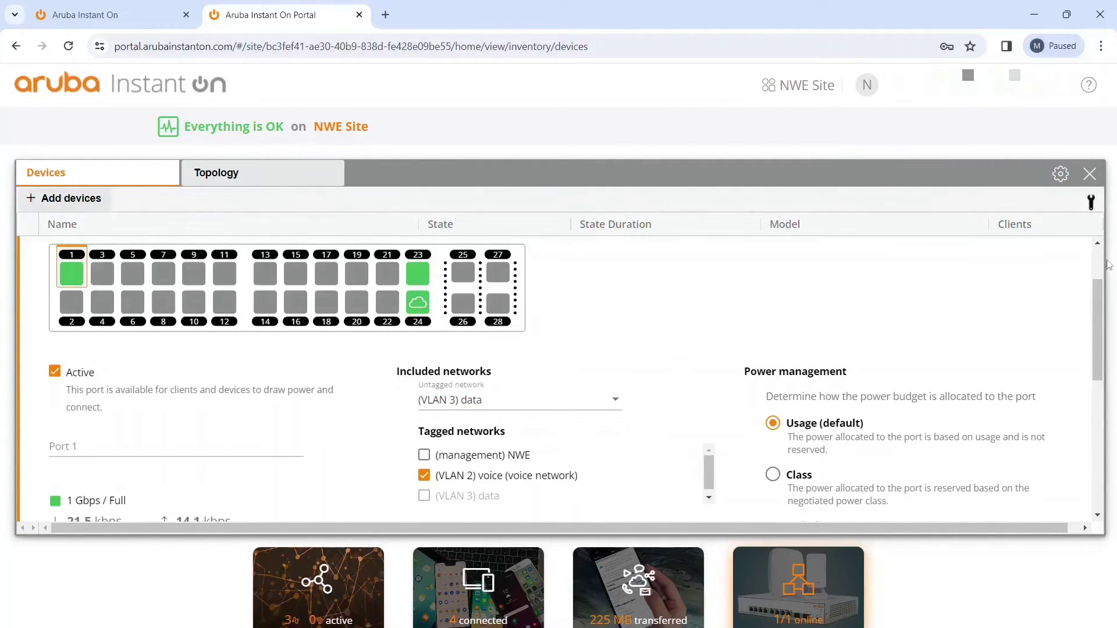
{"action": "scroll", "coordinate": [1097, 262], "scroll_direction": "up", "scroll_amount": 2}
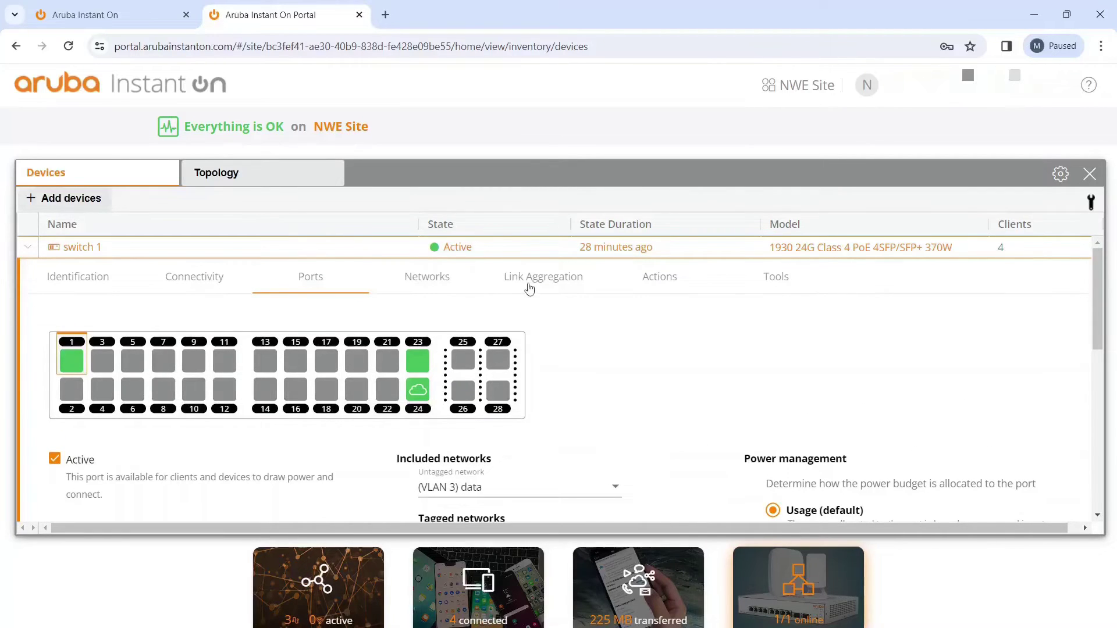
- Allow routing on the voice network with static IP 10.15.2.1 and mask 255.255.255.0
{"action": "left_click", "coordinate": [216, 275]}
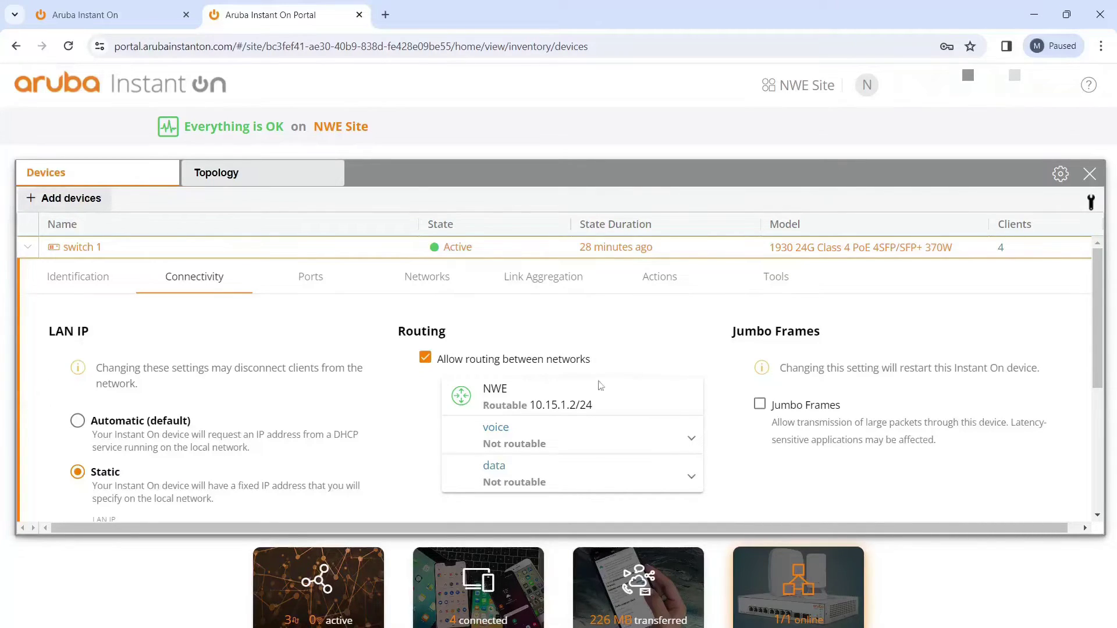
{"action": "left_click", "coordinate": [687, 439]}
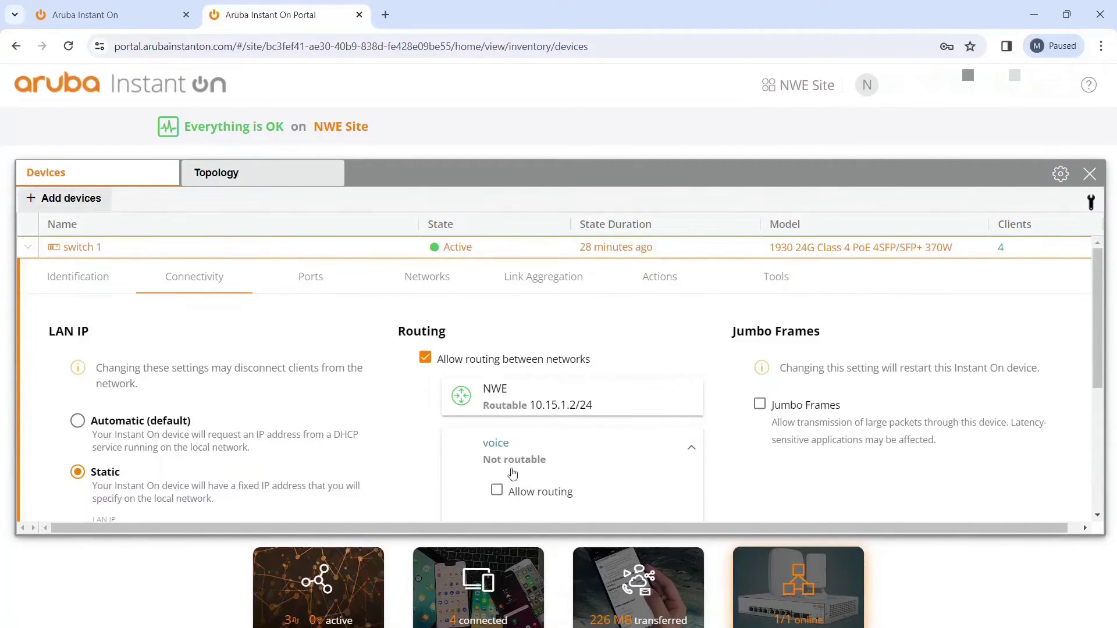
{"action": "left_click", "coordinate": [497, 491]}
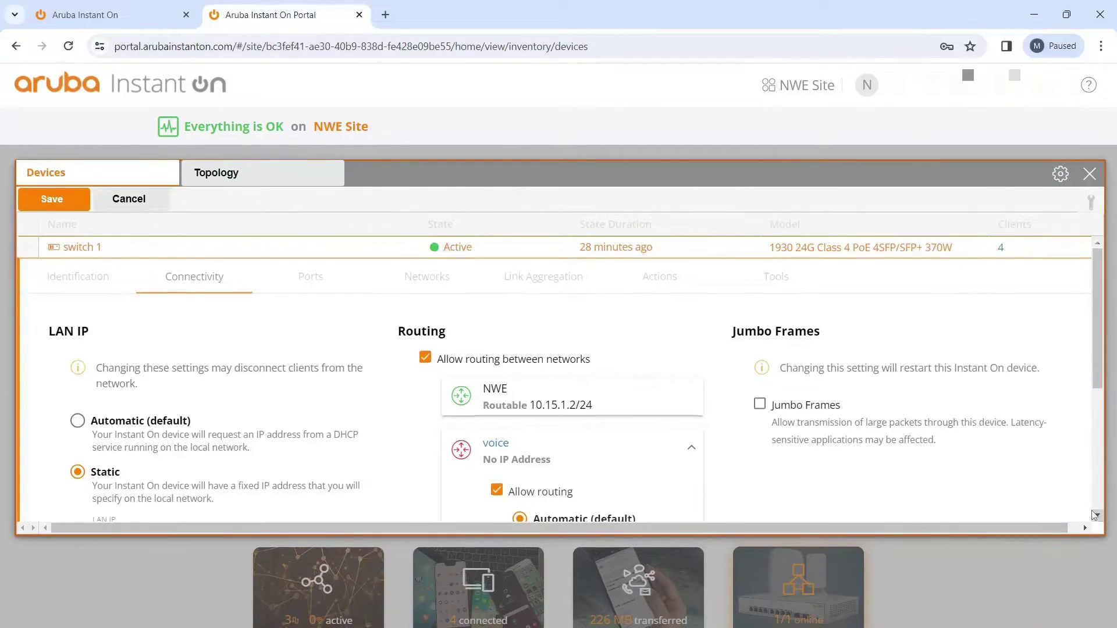
{"action": "scroll", "coordinate": [1093, 515], "scroll_direction": "down", "scroll_amount": 3}
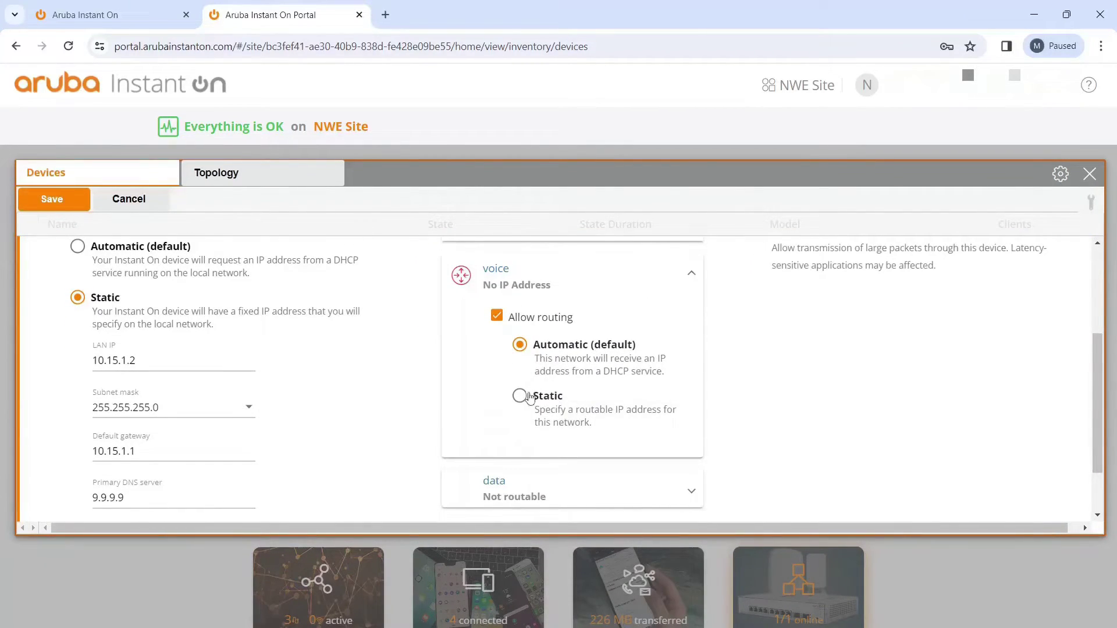
{"action": "left_click", "coordinate": [519, 395]}
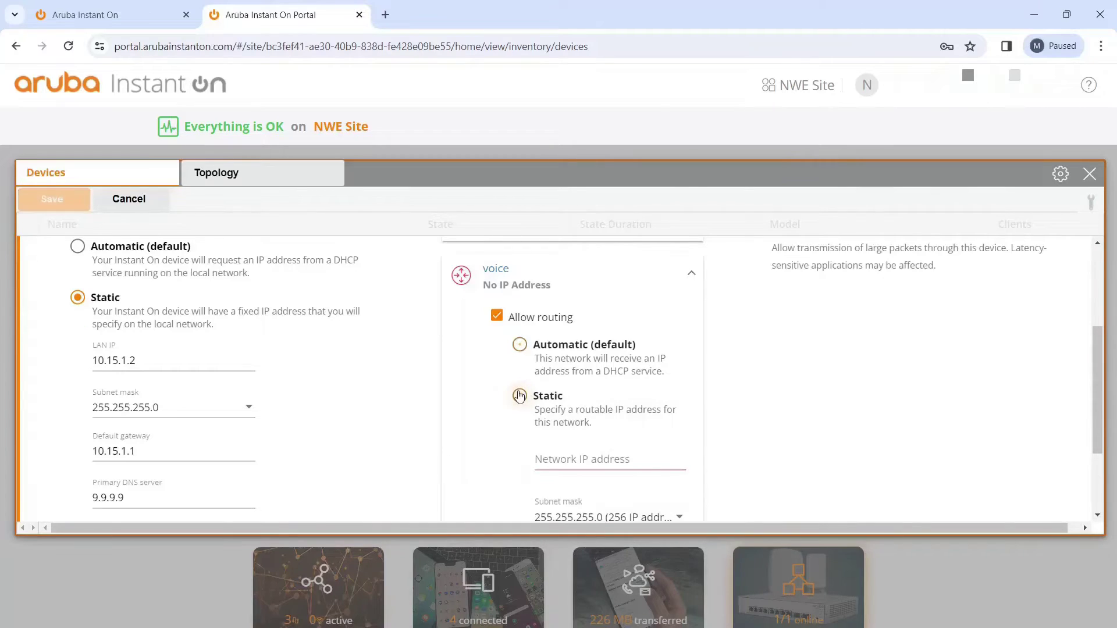
{"action": "left_click", "coordinate": [653, 456]}
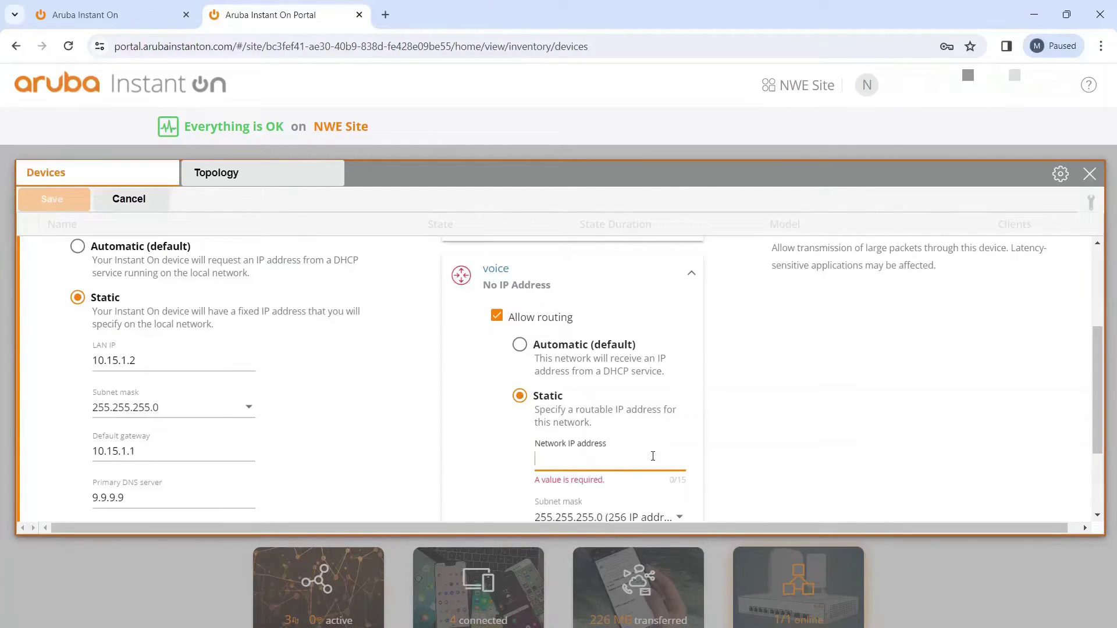
{"action": "type", "text": "10"}
{"action": "type", "text": ".15.2.1"}
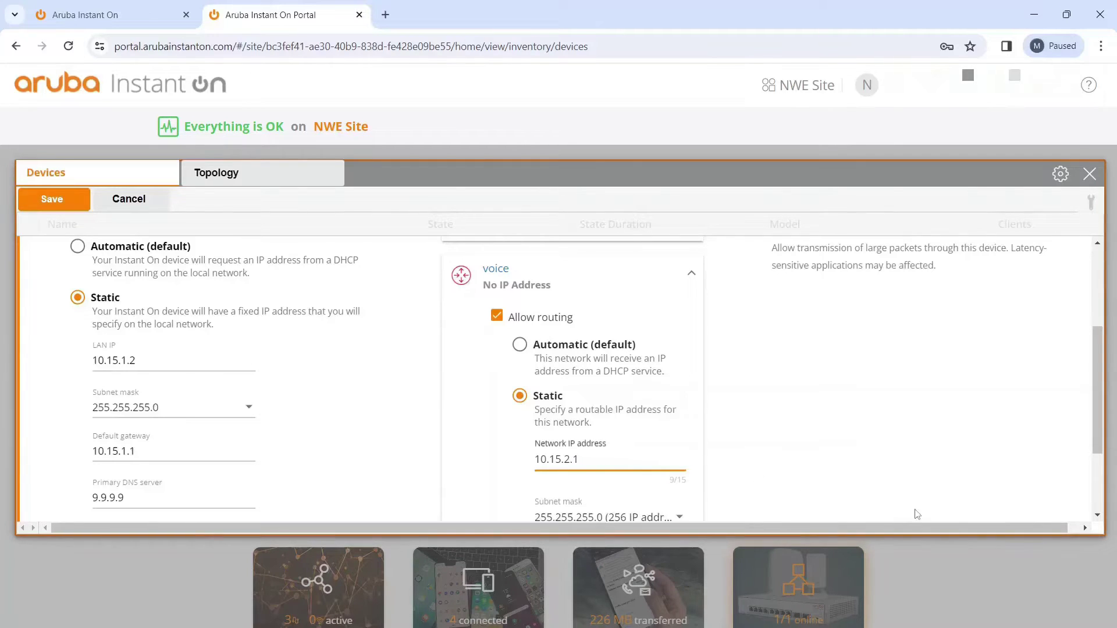
{"action": "scroll", "coordinate": [1098, 518], "scroll_direction": "down", "scroll_amount": 3}
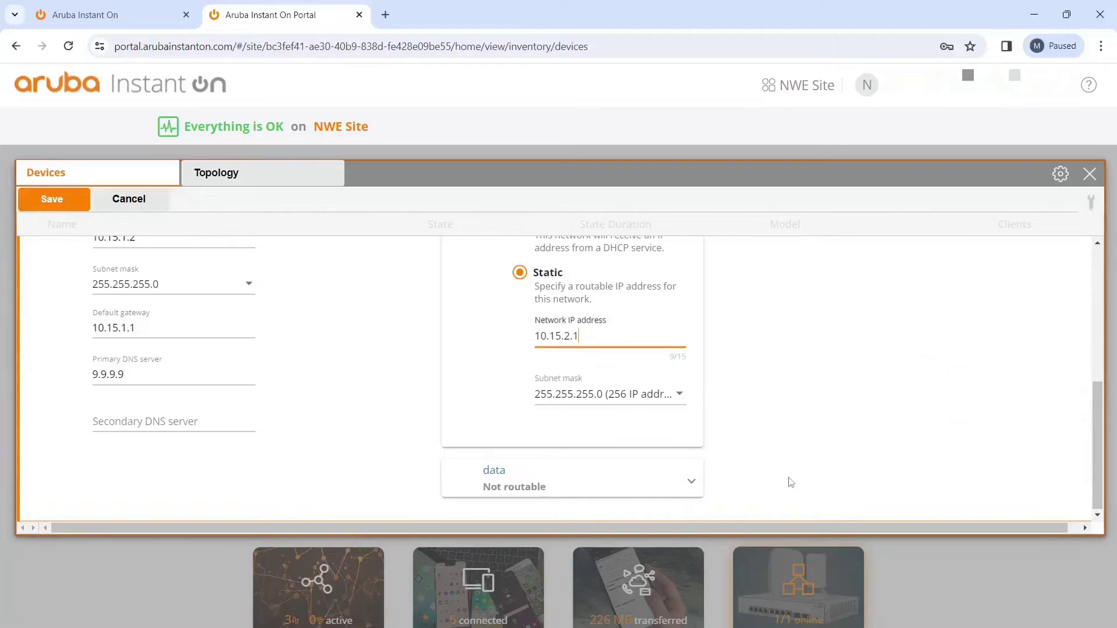
{"action": "left_click", "coordinate": [692, 483]}
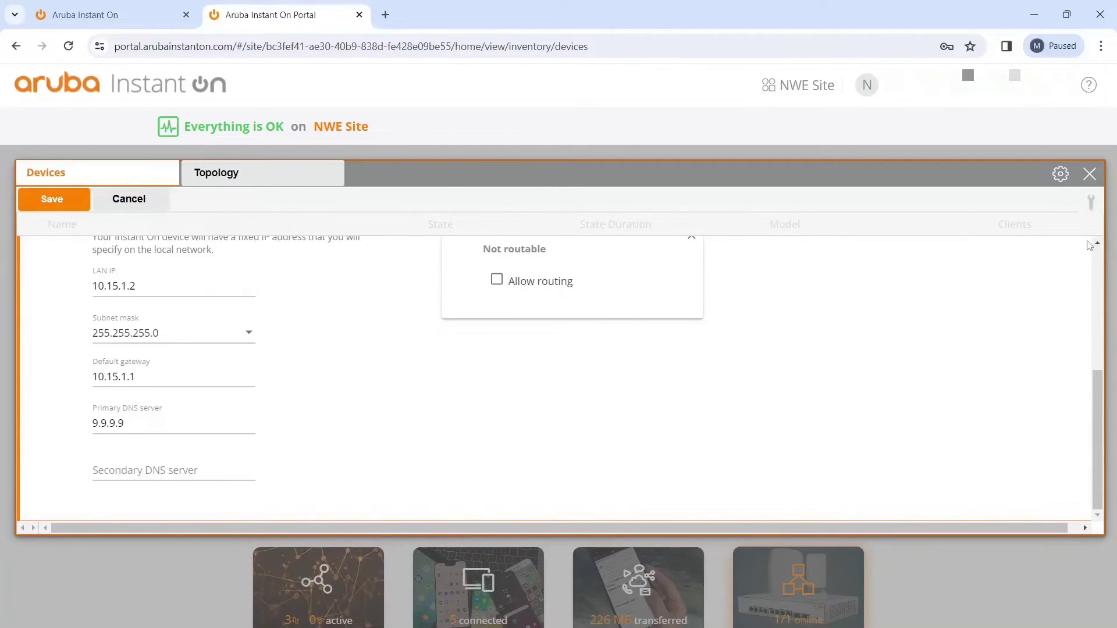
- Allow routing on the data network with static IP 10.2.2.20 and save the switch settings
{"action": "scroll", "coordinate": [1099, 250], "scroll_direction": "up", "scroll_amount": 2}
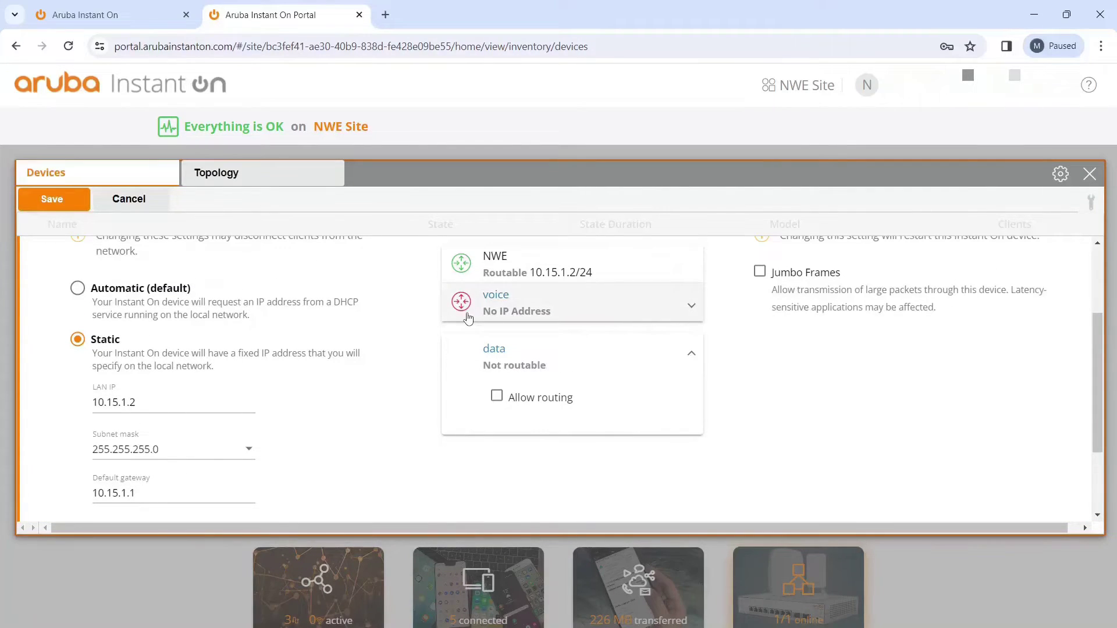
{"action": "left_click", "coordinate": [497, 397]}
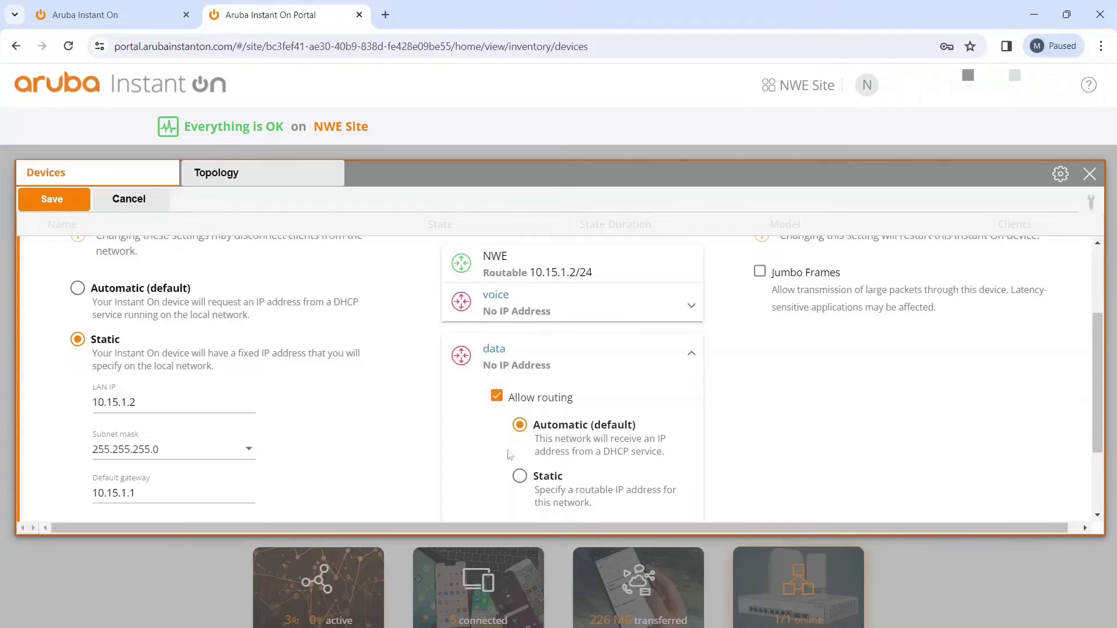
{"action": "left_click", "coordinate": [524, 477]}
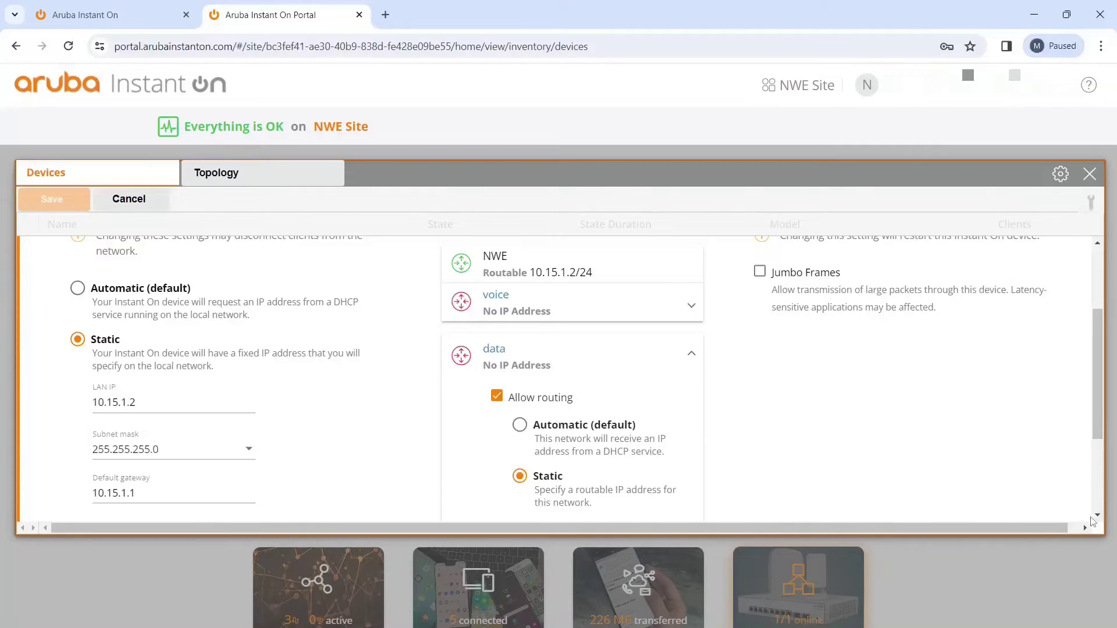
{"action": "left_click", "coordinate": [1097, 516]}
{"action": "left_click", "coordinate": [612, 389]}
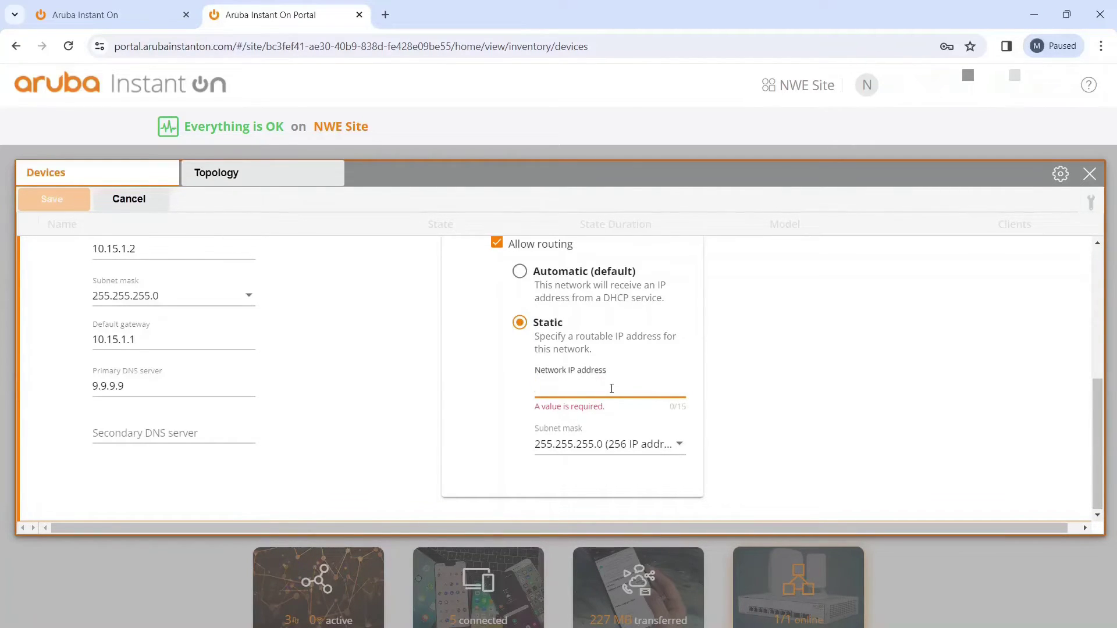
{"action": "type", "text": "1"}
{"action": "type", "text": "0.2.2.20"}
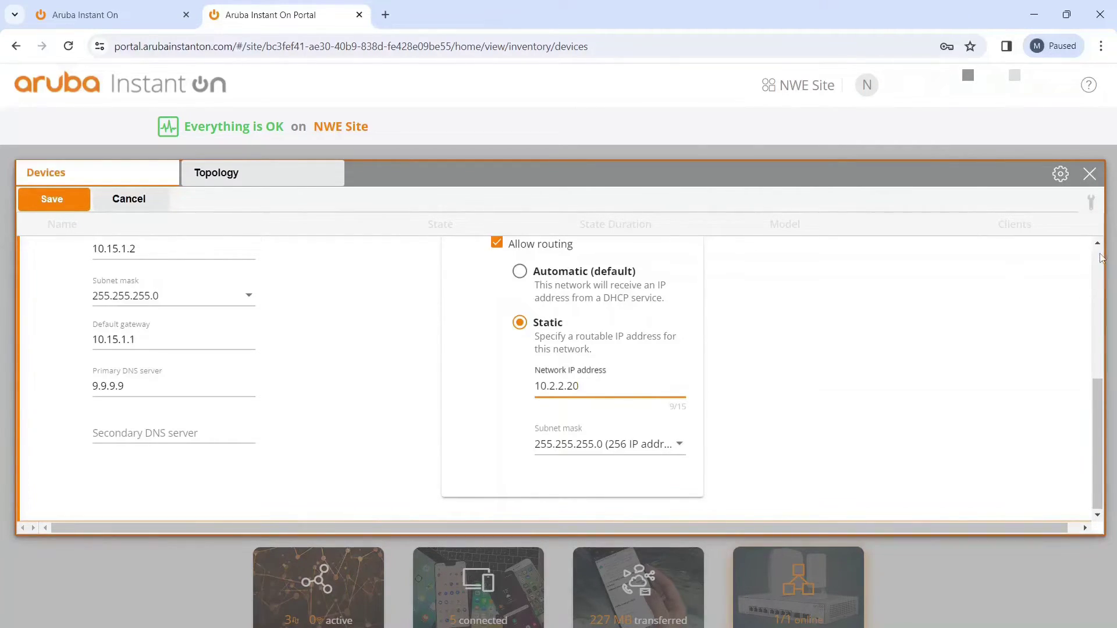
{"action": "scroll", "coordinate": [1101, 262], "scroll_direction": "up", "scroll_amount": 5}
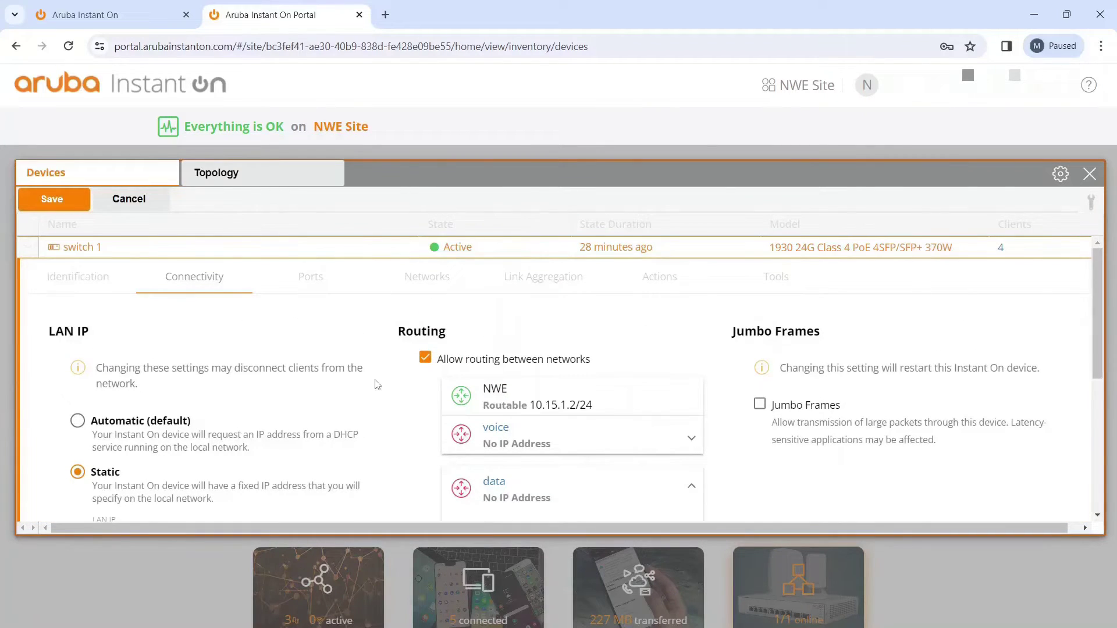
{"action": "left_click", "coordinate": [44, 203]}
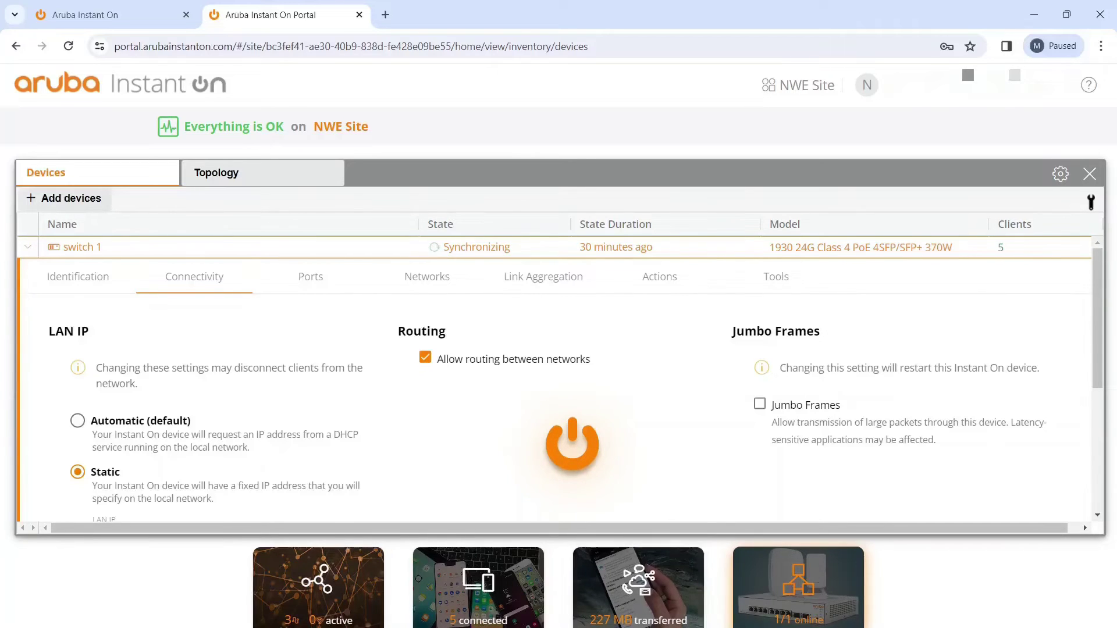
- Ping 10.2.2.20 from the command window, getting 4 of 4 replies at about 1 ms
{"action": "left_click", "coordinate": [698, 576]}
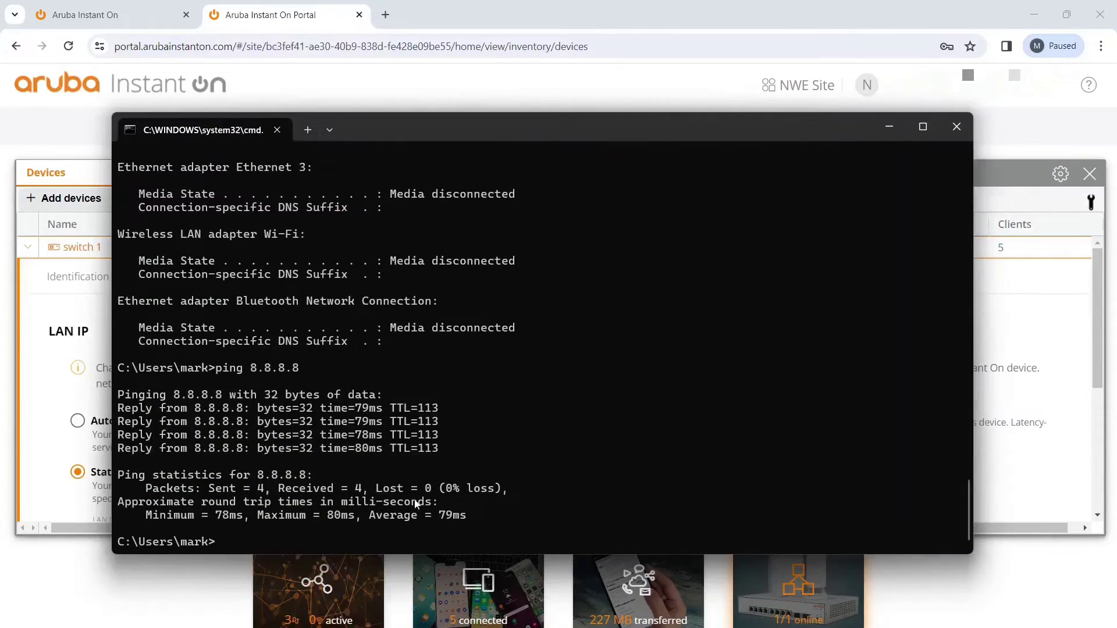
{"action": "key", "text": "Up"}
{"action": "key", "text": "Up"}
{"action": "key", "text": "Up"}
{"action": "key", "text": "Up"}
{"action": "key", "text": "Down"}
{"action": "key", "text": "Up"}
{"action": "key", "text": "Down"}
{"action": "key", "text": "Up"}
{"action": "key", "text": "Down"}
{"action": "key", "text": "Down"}
{"action": "key", "text": "Down"}
{"action": "key", "text": "BackSpace"}
{"action": "key", "text": "BackSpace"}
{"action": "key", "text": "BackSpace"}
{"action": "key", "text": "BackSpace"}
{"action": "key", "text": "BackSpace"}
{"action": "type", "text": "10.2.2.20"}
{"action": "key", "text": "Return"}
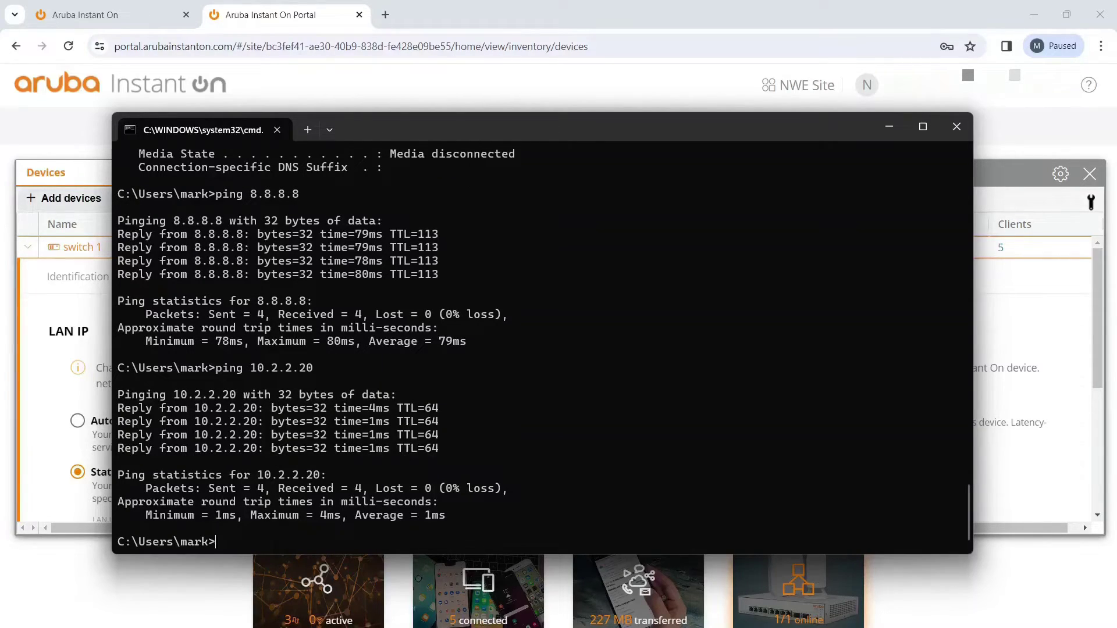
- Ping 10.15.2.1, which keeps timing out
{"action": "key", "text": "Up"}
{"action": "key", "text": "BackSpace"}
{"action": "key", "text": "BackSpace"}
{"action": "key", "text": "BackSpace"}
{"action": "key", "text": "BackSpace"}
{"action": "key", "text": "BackSpace"}
{"action": "key", "text": "BackSpace"}
{"action": "type", "text": "15.2.1"}
{"action": "key", "text": "Return"}
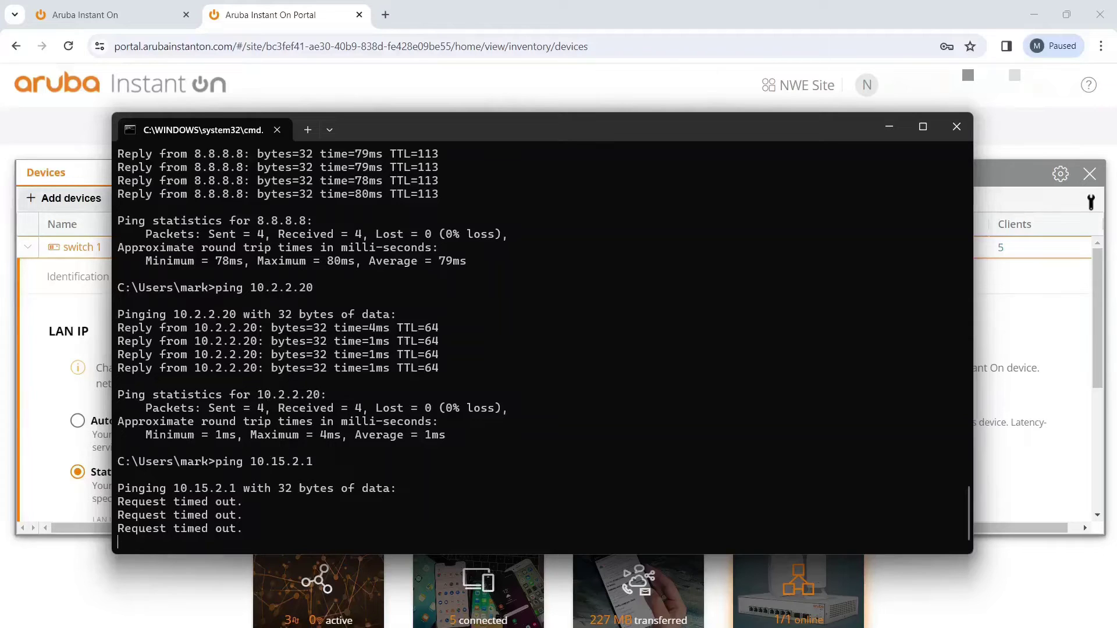
- Rerun ping 10.15.2.1 twice until it replies
{"action": "key", "text": "Up"}
{"action": "key", "text": "Return"}
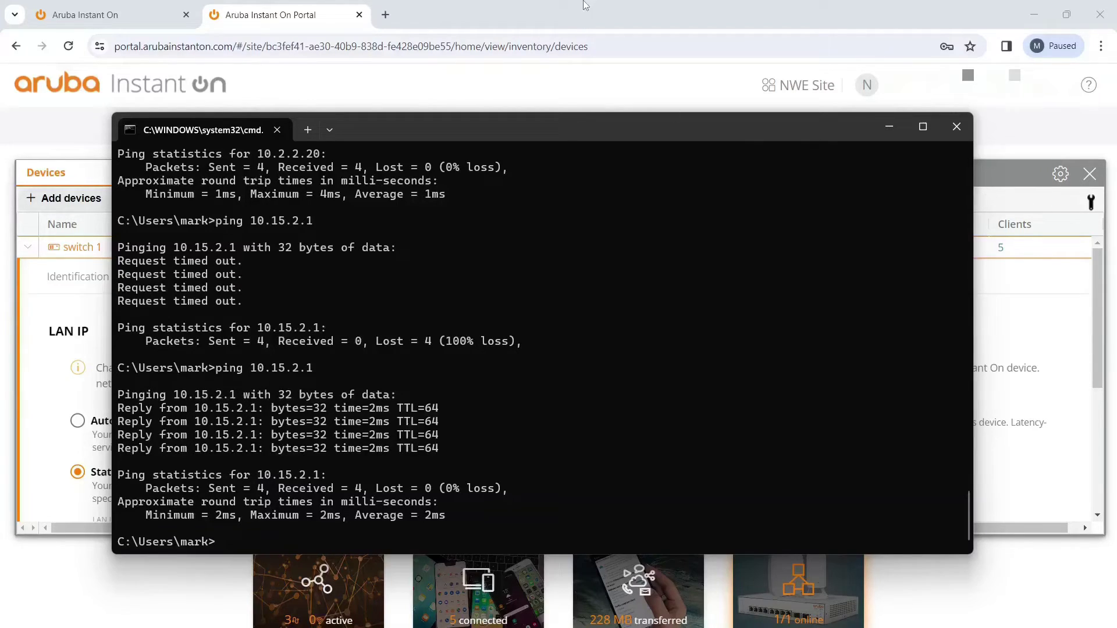
{"action": "left_click", "coordinate": [664, 304]}
{"action": "key", "text": "Up"}
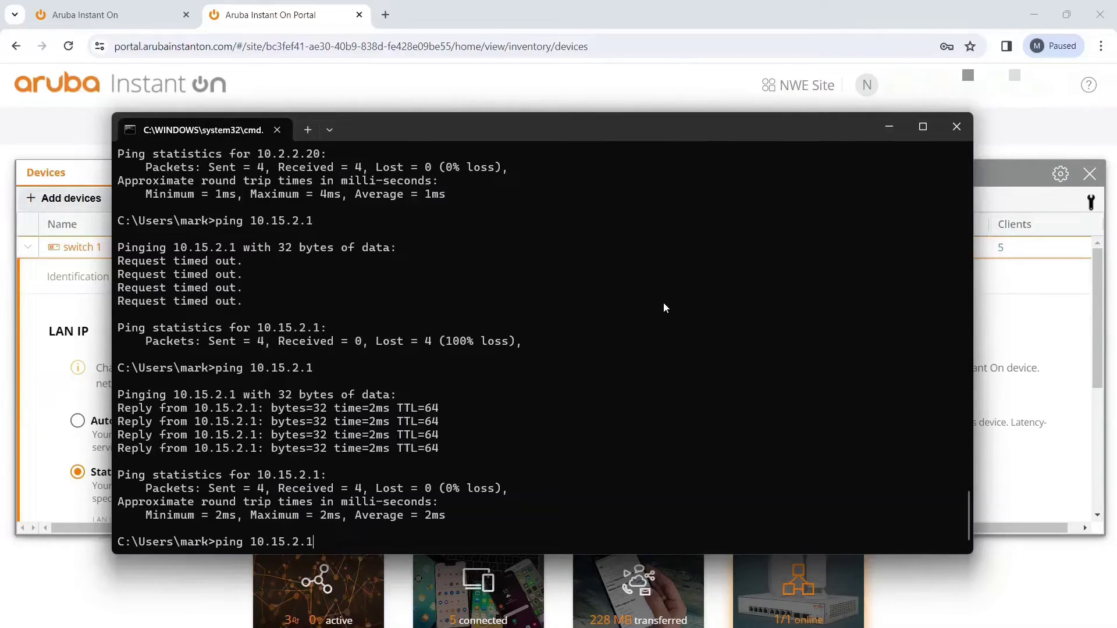
{"action": "key", "text": "Return"}
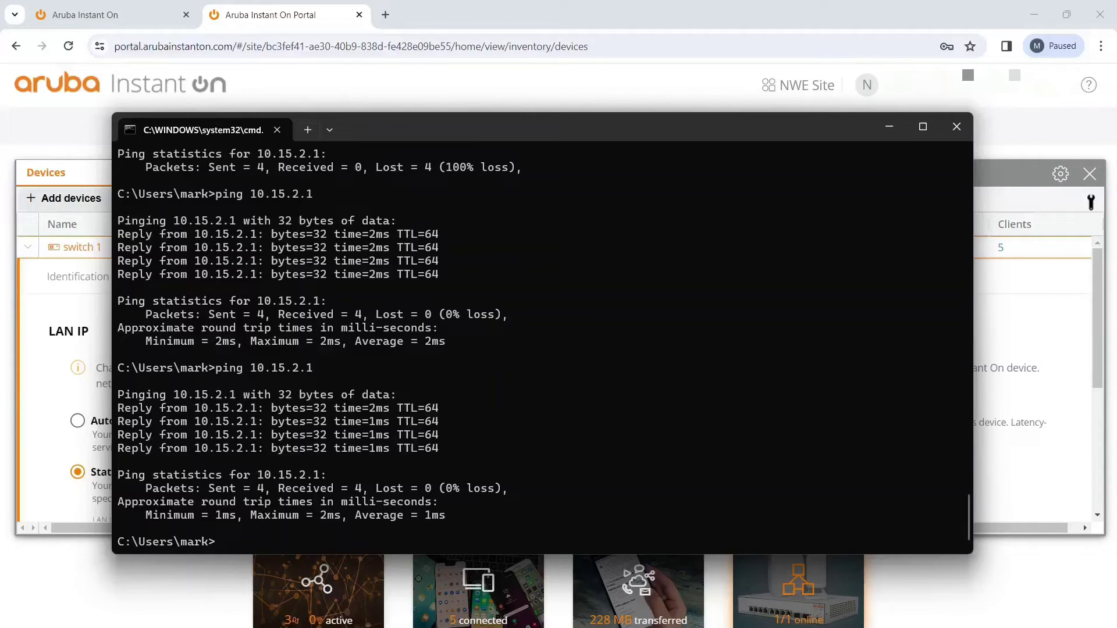
- Ping 8.8.8.8 again to confirm internet access still works
{"action": "key", "text": "Up"}
{"action": "key", "text": "Up"}
{"action": "key", "text": "Return"}
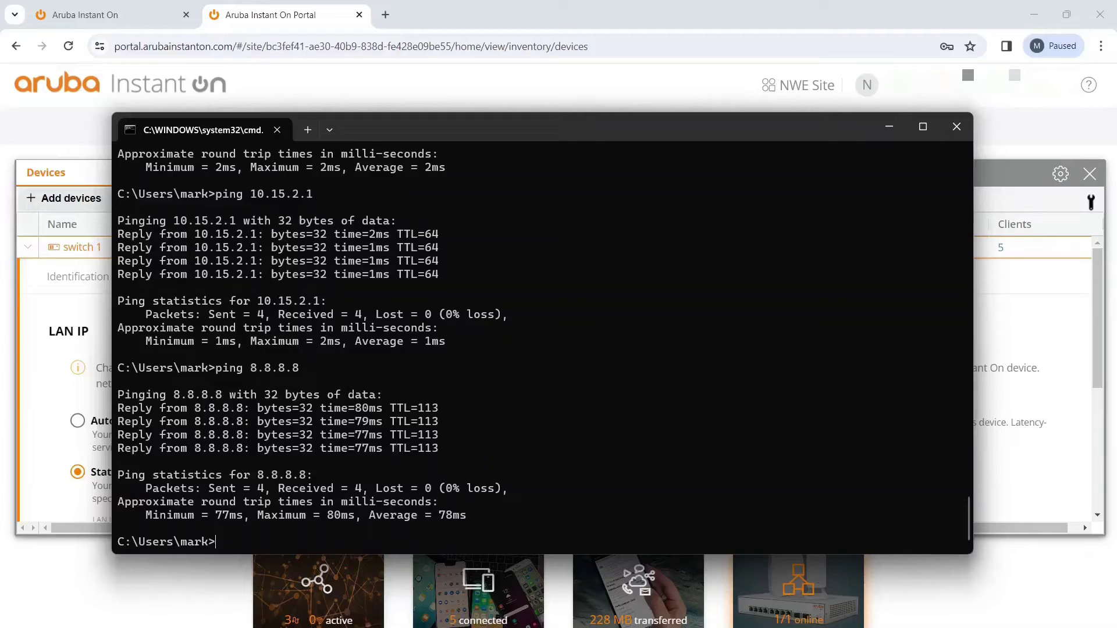
{"action": "key", "text": "Up"}
{"action": "key", "text": "Up"}
{"action": "key", "text": "Up"}
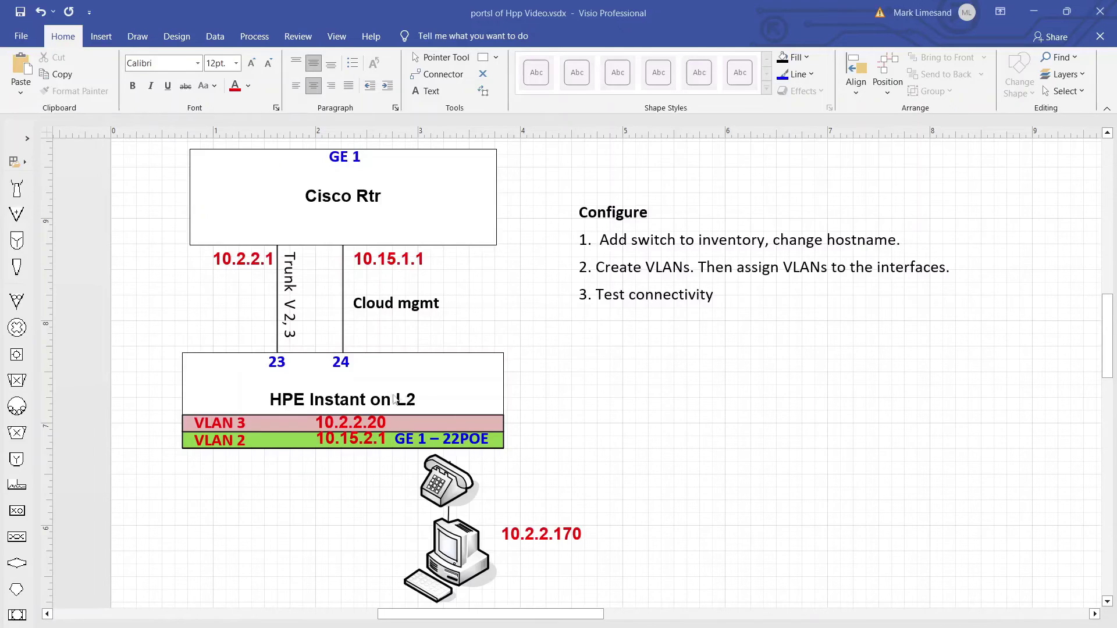
- Delete the Visio trunk line from Cisco Rtr to switch port 23, keeping the 'Trunk V 2, 3' label
{"action": "left_click", "coordinate": [277, 326]}
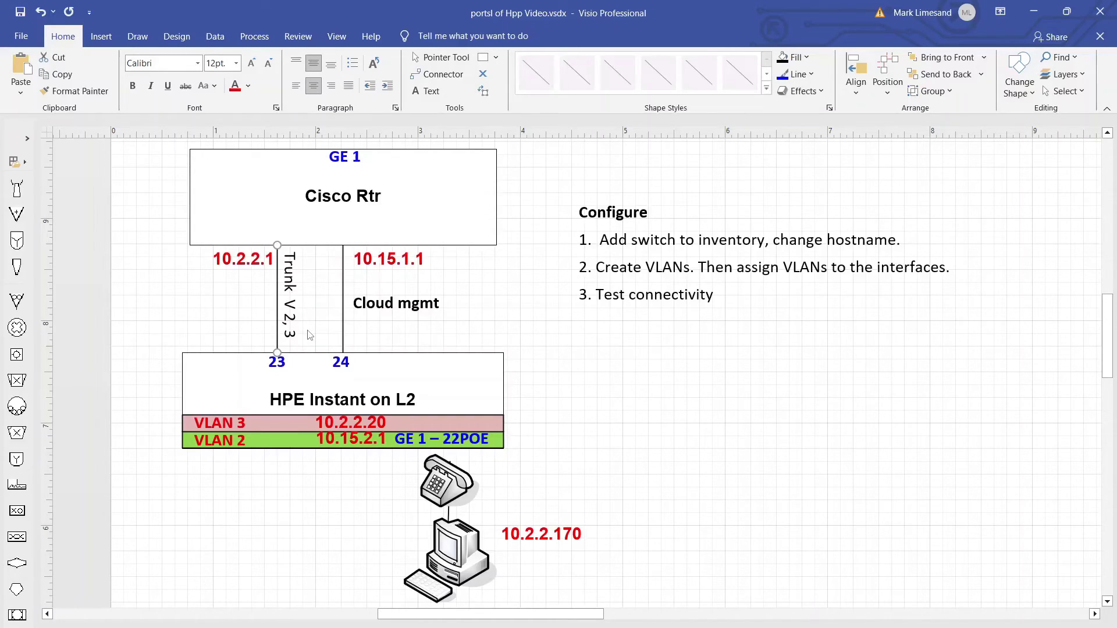
{"action": "key", "text": "Delete"}
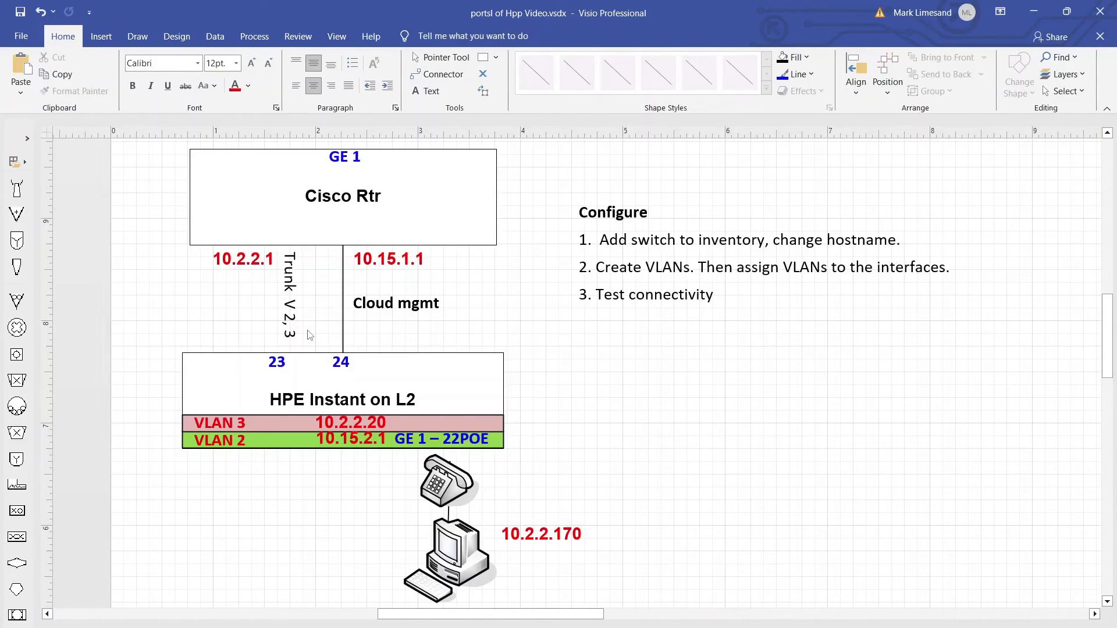